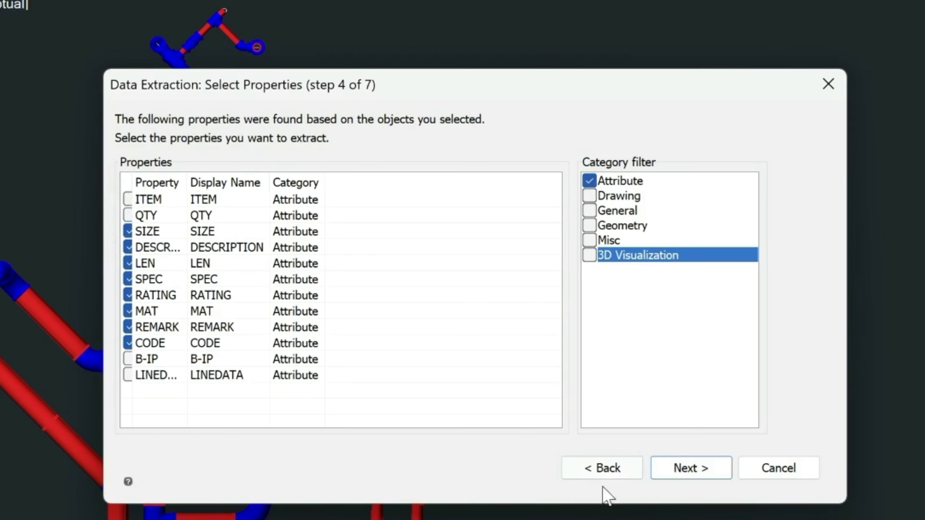
Step: Insert the extracted piping BOM table into the drawing and zoom in on it
{"action": "left_click", "coordinate": [677, 470]}
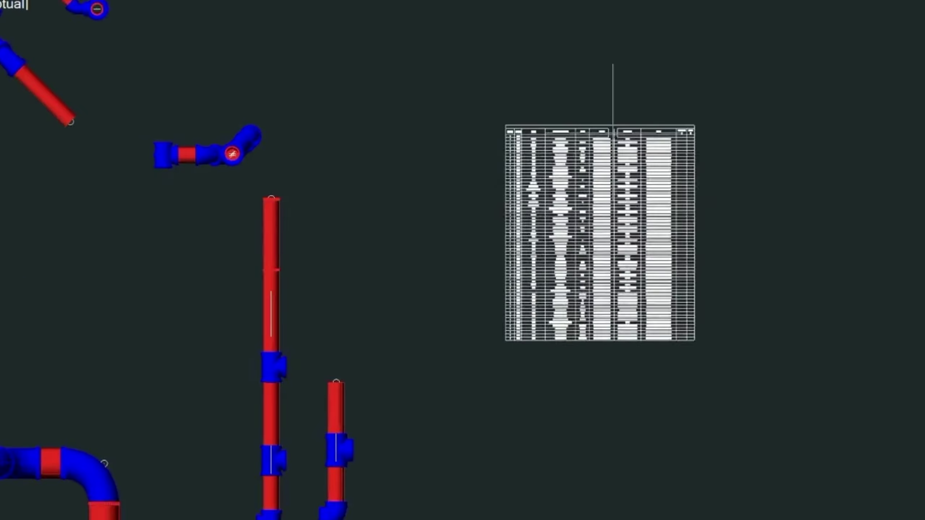
{"action": "scroll", "coordinate": [614, 129], "scroll_direction": "up", "scroll_amount": 3}
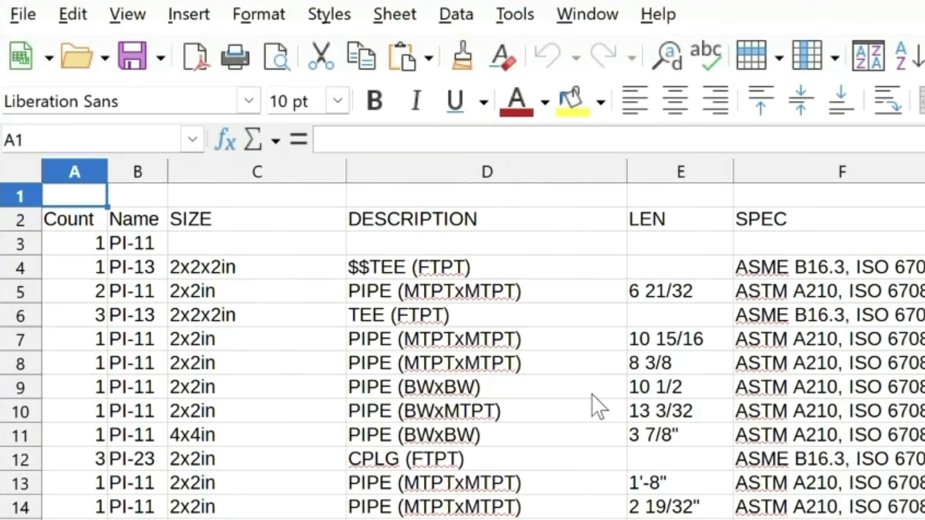
Step: Insert a blank column before Count in Calc and head it 'Item' in cell A2
{"action": "scroll", "coordinate": [446, 408], "scroll_direction": "down", "scroll_amount": 6}
{"action": "scroll", "coordinate": [916, 233], "scroll_direction": "up", "scroll_amount": 6}
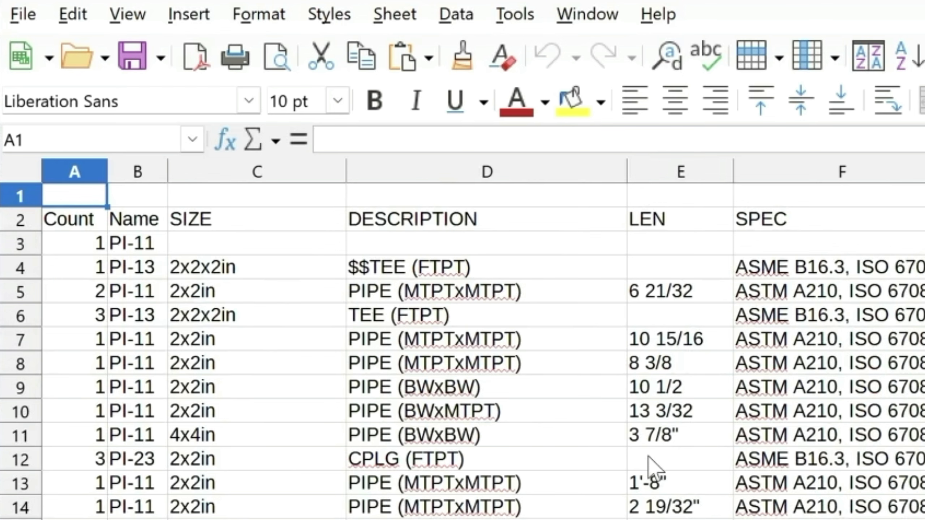
{"action": "scroll", "coordinate": [652, 466], "scroll_direction": "down", "scroll_amount": 3}
{"action": "right_click", "coordinate": [59, 172]}
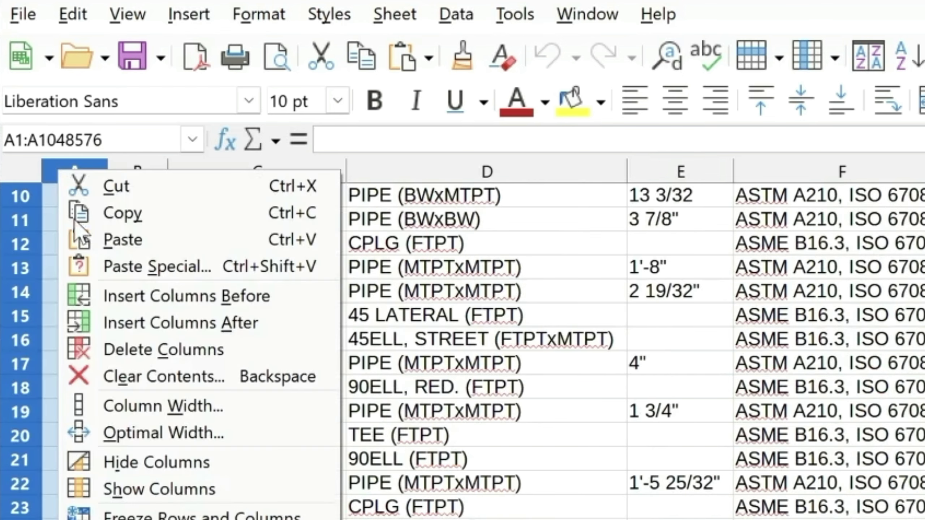
{"action": "left_click", "coordinate": [125, 295]}
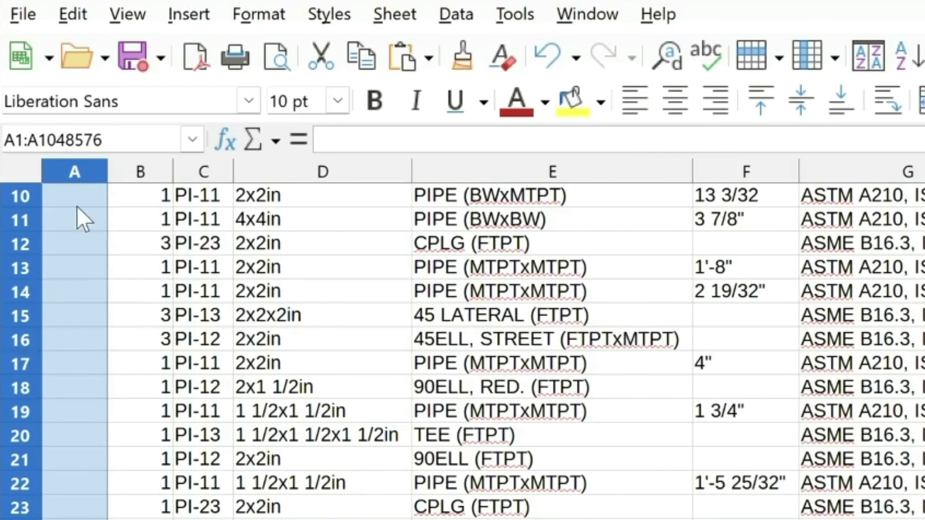
{"action": "scroll", "coordinate": [74, 210], "scroll_direction": "up", "scroll_amount": 3}
{"action": "double_click", "coordinate": [61, 219]}
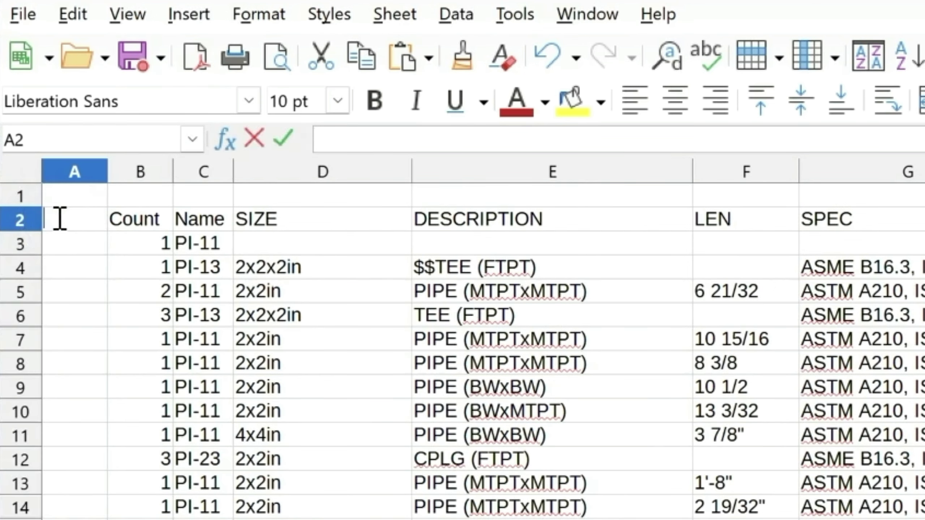
{"action": "type", "text": "Item"}
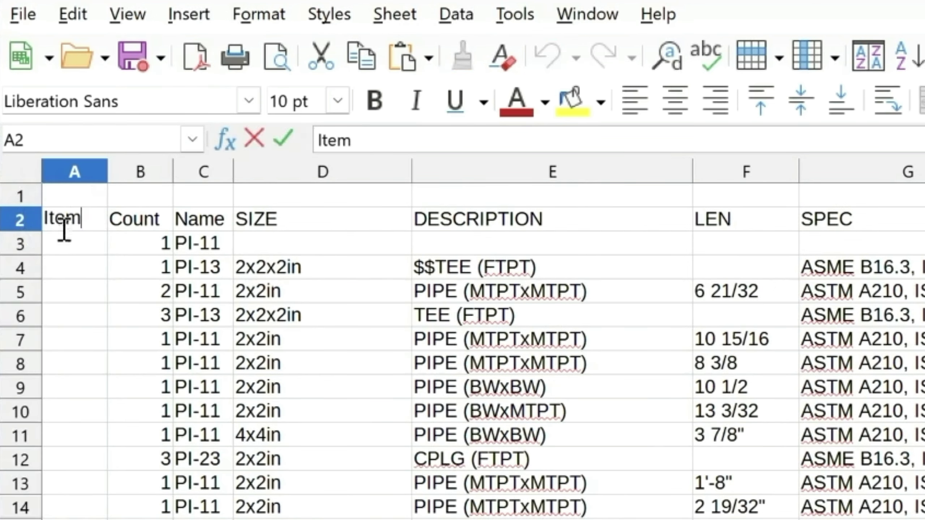
{"action": "left_click", "coordinate": [76, 245]}
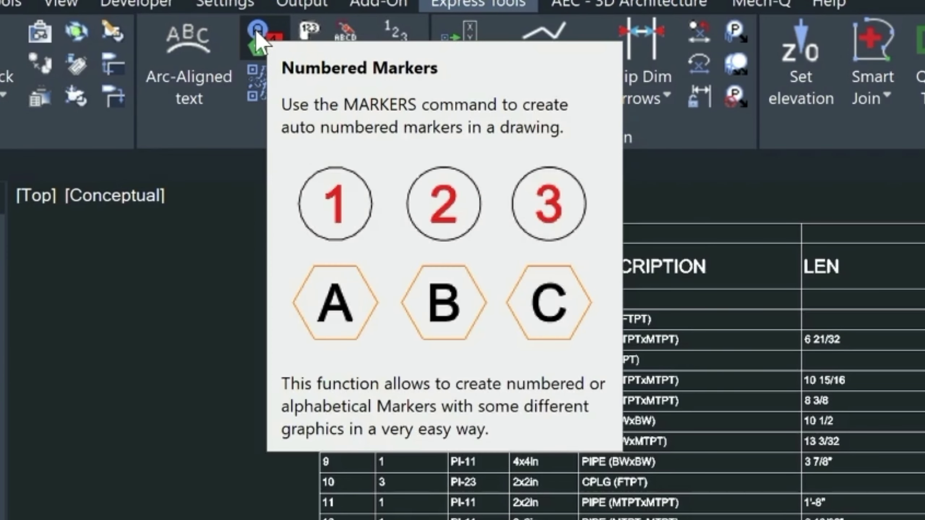
Step: Place hexagon Numbered Markers 1 and 2, starting at 1, to the left of the table
{"action": "left_click", "coordinate": [258, 35]}
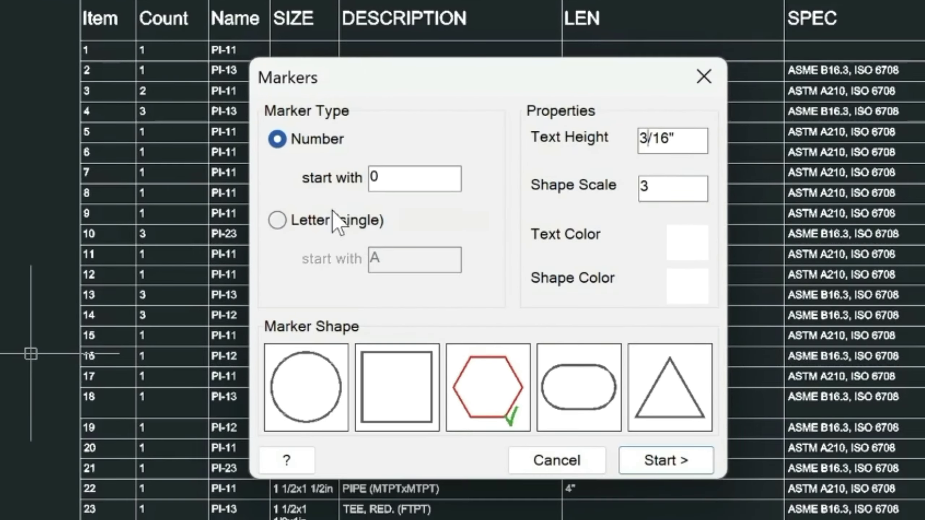
{"action": "double_click", "coordinate": [615, 426]}
{"action": "type", "text": "1"}
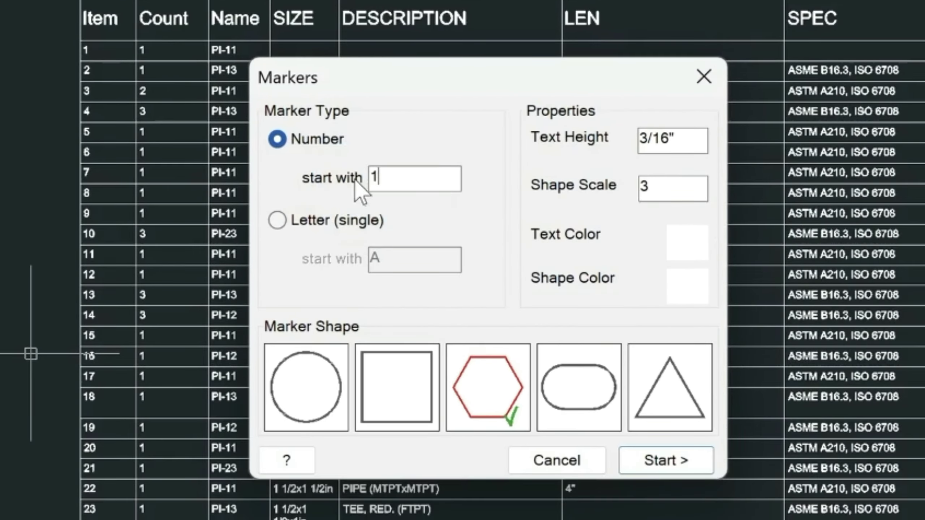
{"action": "left_click", "coordinate": [672, 462]}
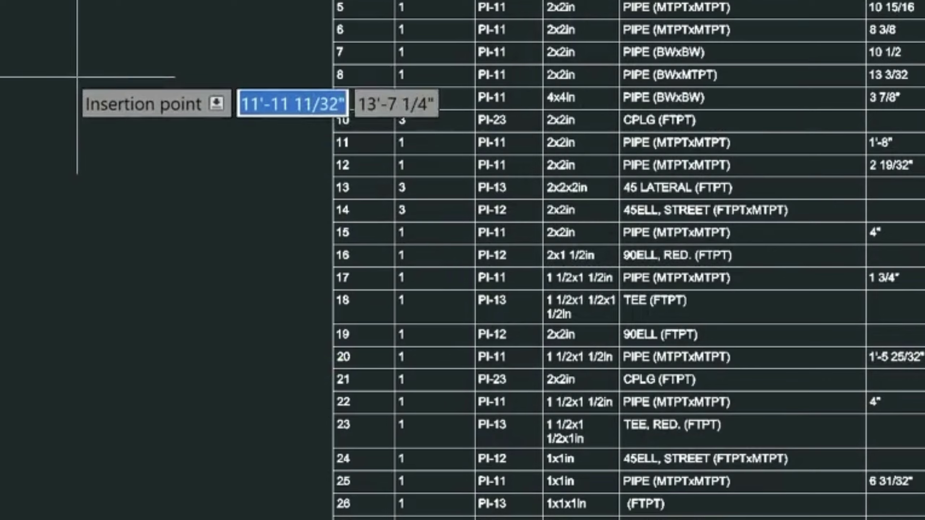
{"action": "left_click", "coordinate": [65, 77]}
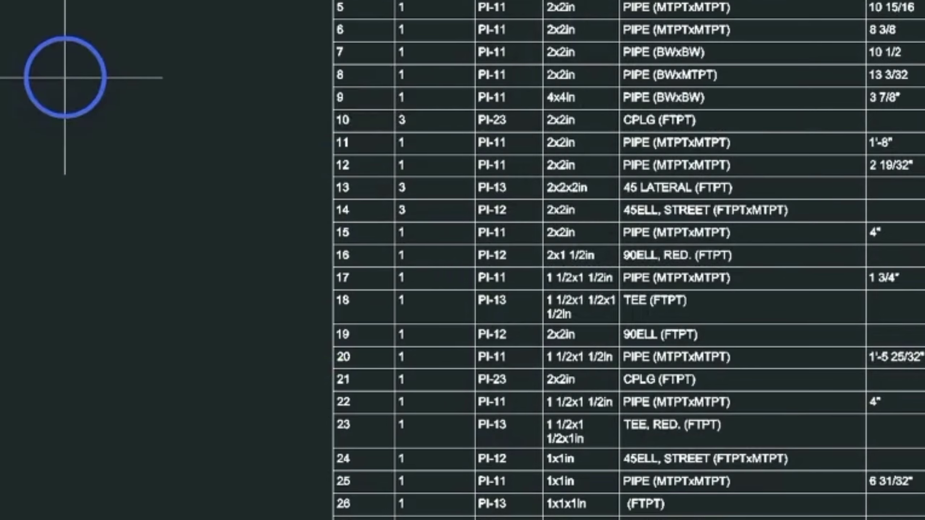
{"action": "left_click", "coordinate": [89, 168]}
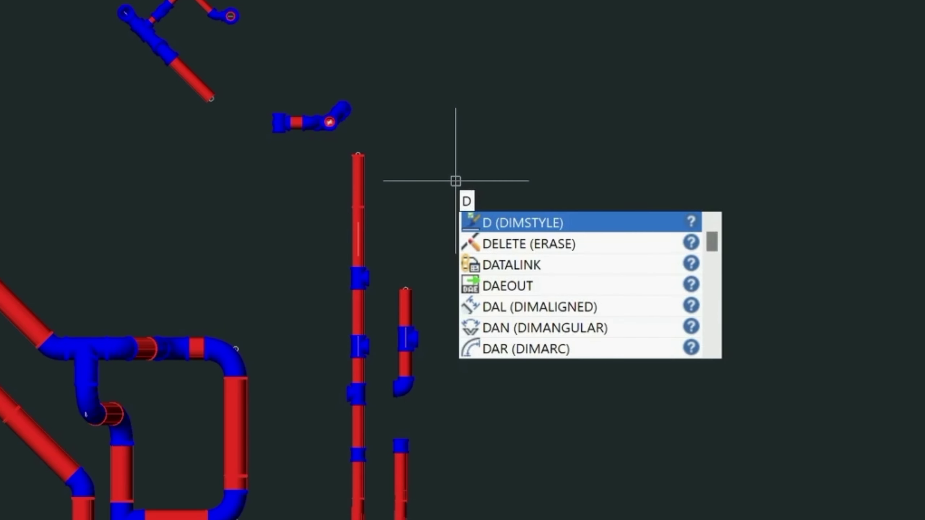
Step: Start a new DATAEXTRACTION and save its template as Mech-Q
{"action": "type", "text": "ATAEXTRACTION"}
{"action": "key", "text": "Down"}
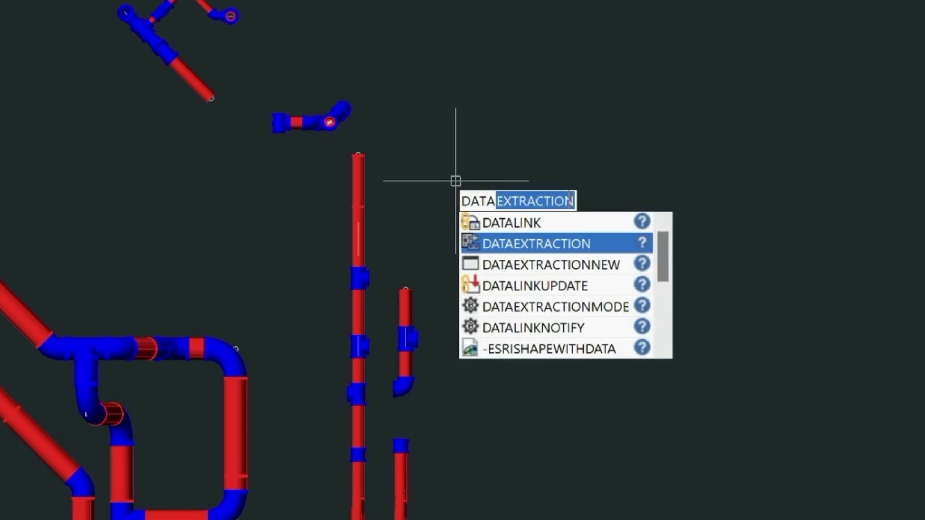
{"action": "key", "text": "Return"}
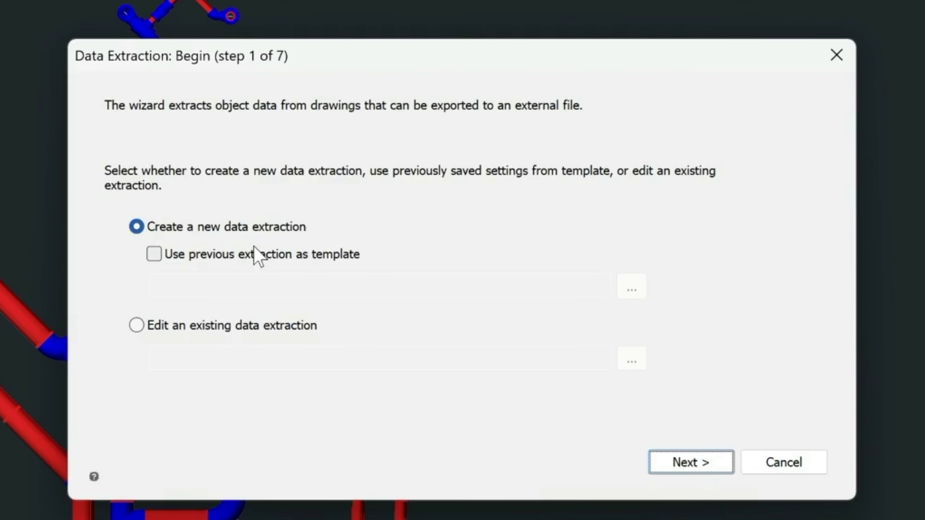
{"action": "left_click", "coordinate": [703, 462]}
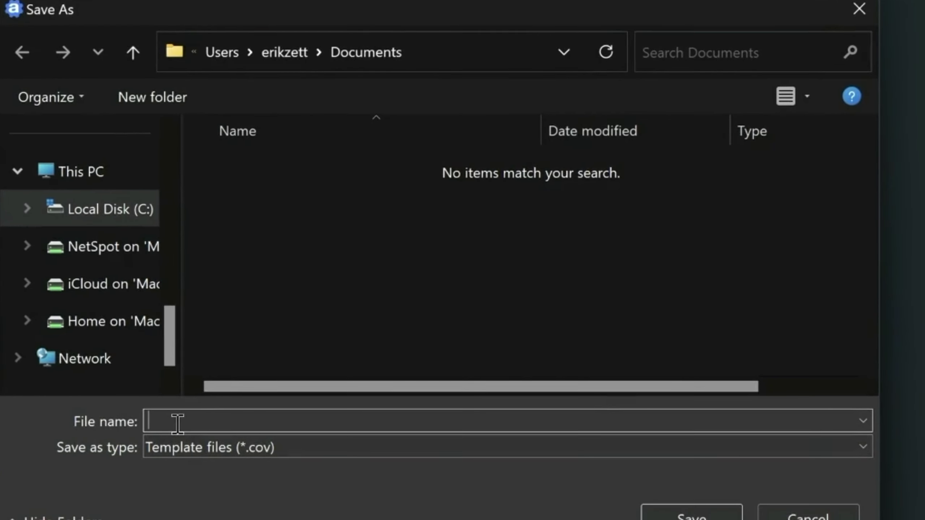
{"action": "type", "text": "Mech"}
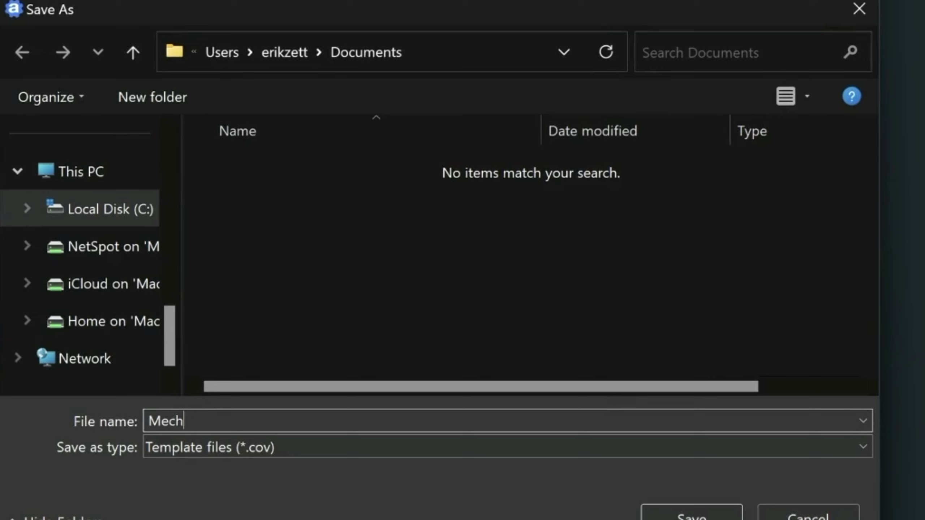
{"action": "type", "text": "-Q"}
{"action": "key", "text": "Return"}
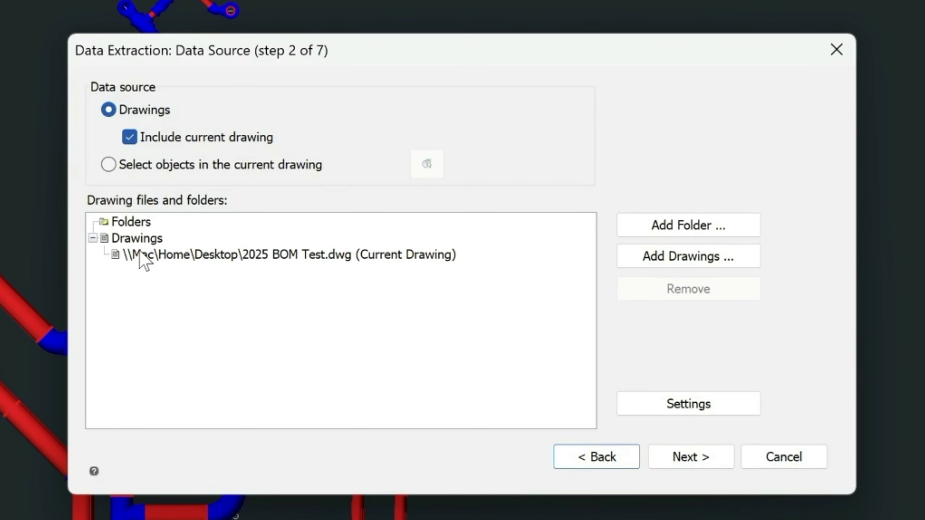
Step: Use the current drawing and exclude 3D Solid, Leader, Line, Multiline Text and Point objects
{"action": "left_click", "coordinate": [708, 460]}
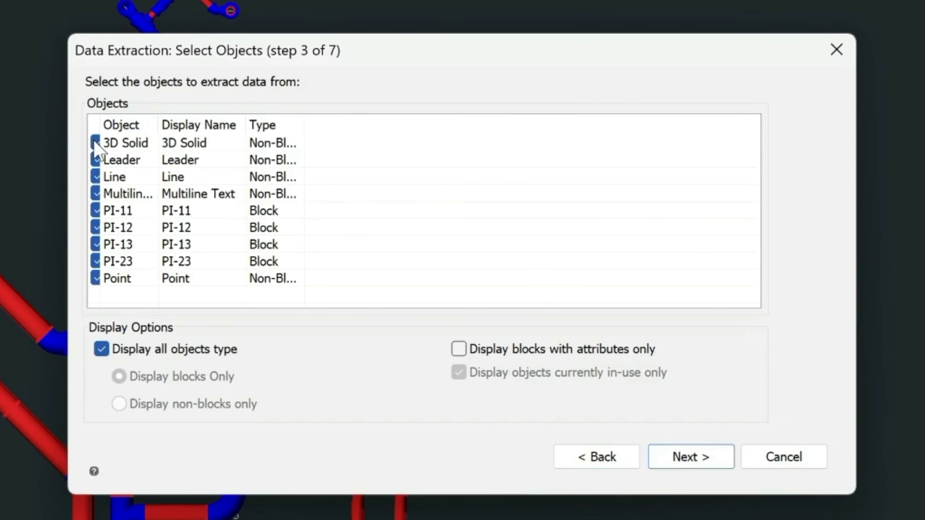
{"action": "left_click", "coordinate": [95, 143]}
{"action": "left_click", "coordinate": [96, 160]}
{"action": "left_click", "coordinate": [95, 177]}
{"action": "left_click", "coordinate": [94, 197]}
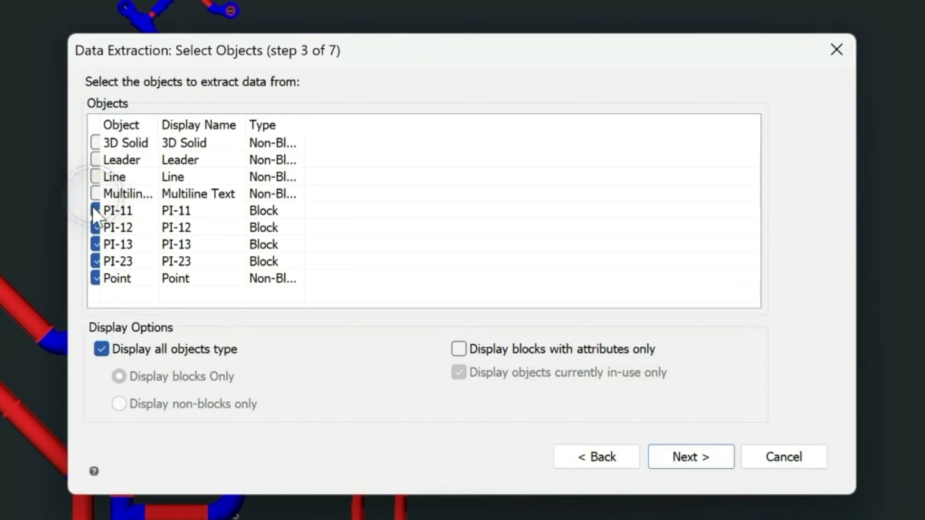
{"action": "left_click", "coordinate": [96, 279]}
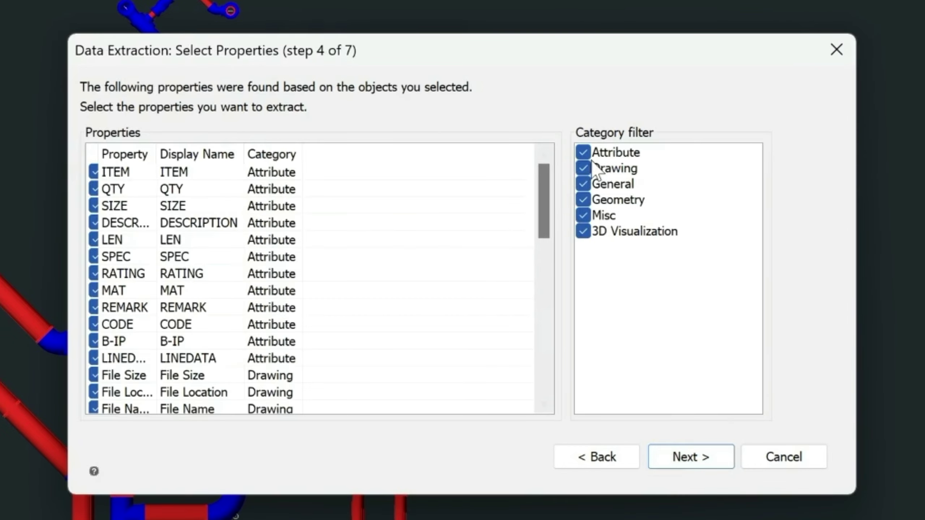
Step: Filter the property categories to Attribute only, dropping Drawing, General, Geometry, Misc and 3D Visualization
{"action": "left_click", "coordinate": [583, 168]}
{"action": "left_click", "coordinate": [583, 184]}
{"action": "left_click", "coordinate": [583, 200]}
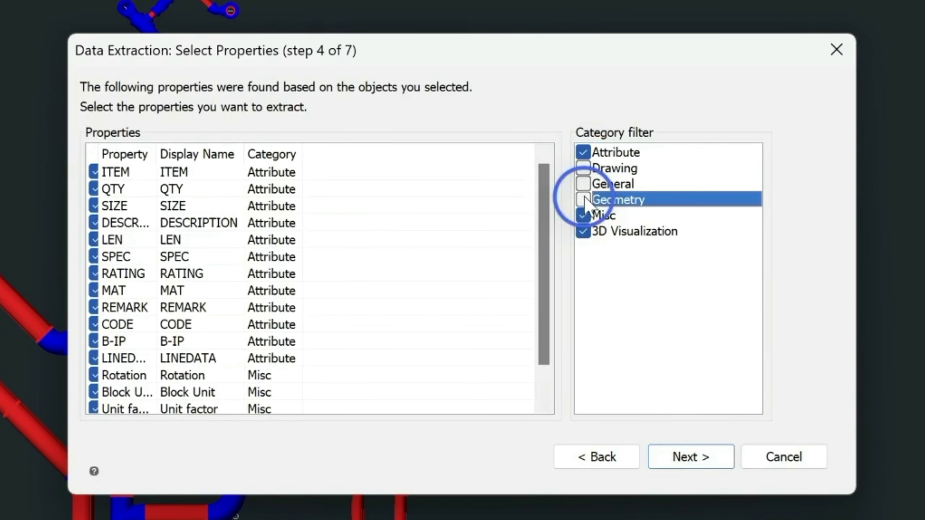
{"action": "left_click", "coordinate": [584, 216]}
{"action": "left_click", "coordinate": [583, 231]}
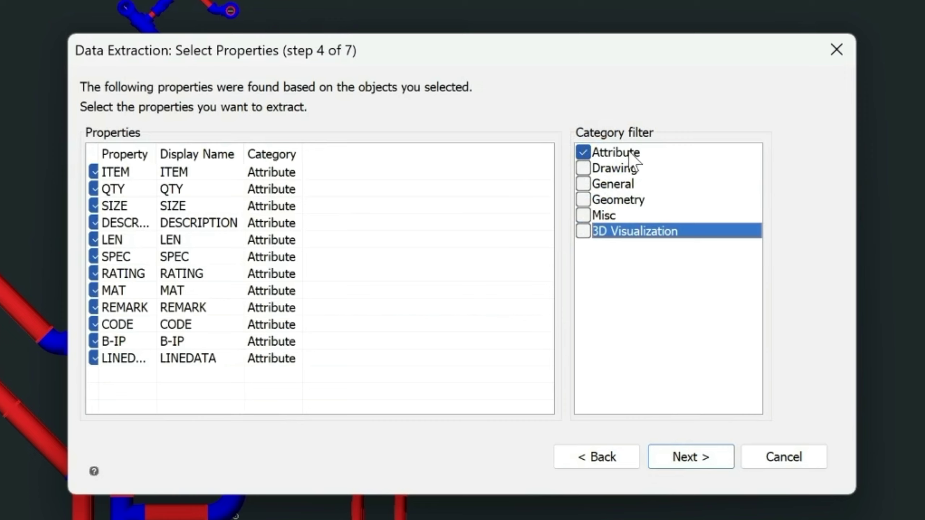
Step: Leave the LINEDATA, B-IP, ITEM and QTY attributes out of the extraction
{"action": "left_click", "coordinate": [94, 359]}
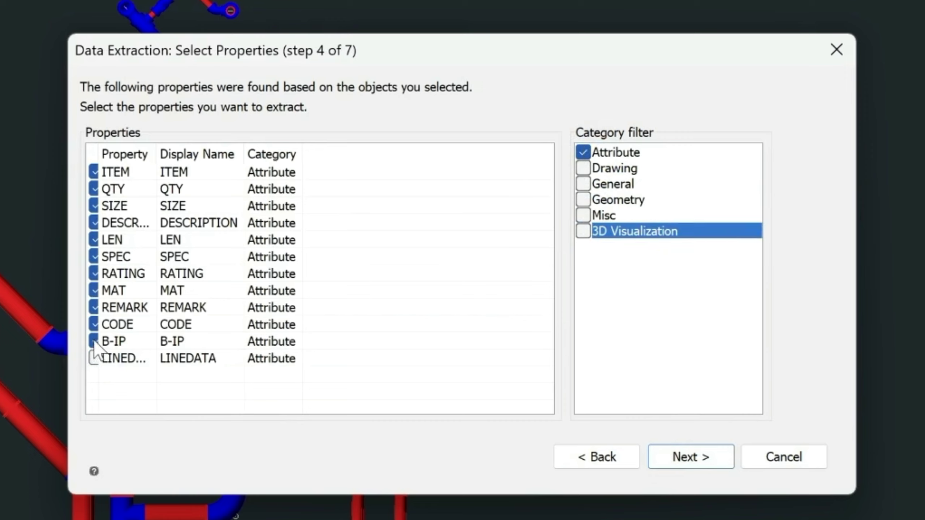
{"action": "left_click", "coordinate": [94, 341]}
{"action": "left_click", "coordinate": [94, 171]}
{"action": "left_click", "coordinate": [93, 189]}
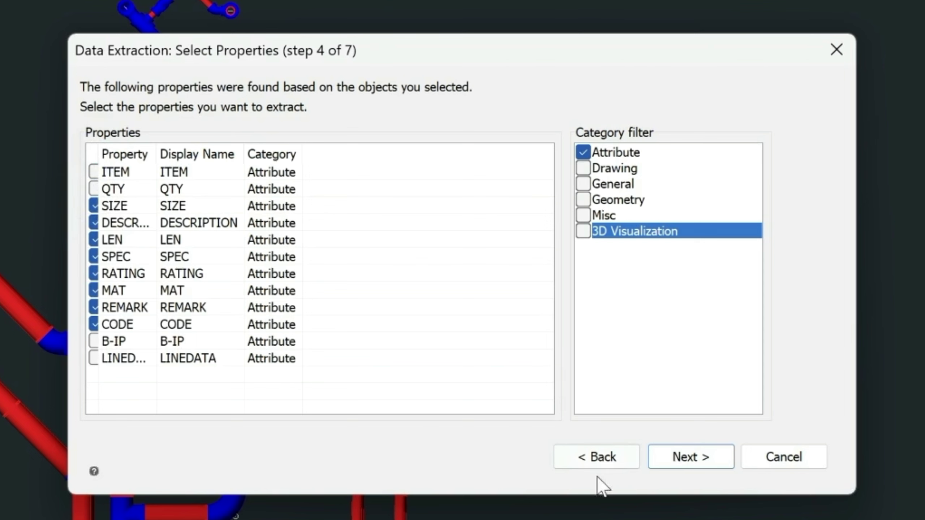
Step: Combine identical rows into counted entries in the refined extraction data
{"action": "left_click", "coordinate": [666, 460]}
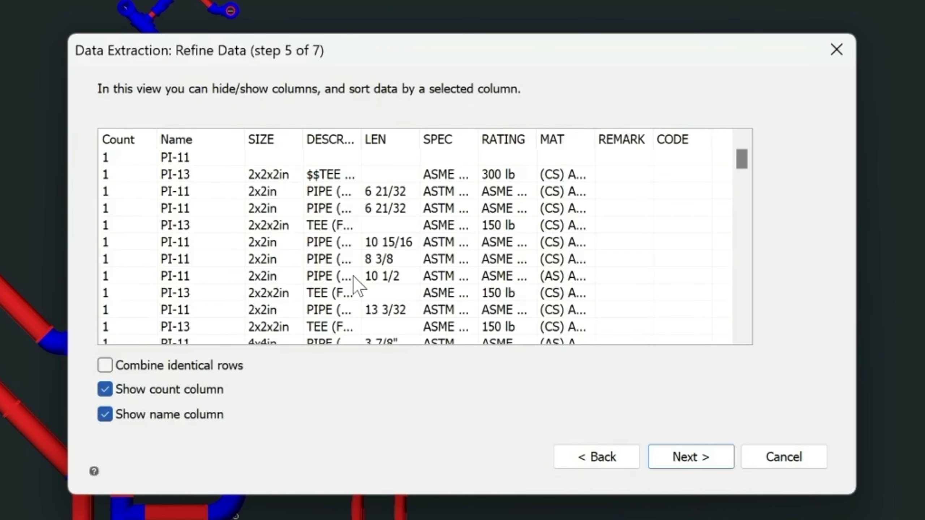
{"action": "left_click_drag", "start_coordinate": [741, 160], "coordinate": [743, 278]}
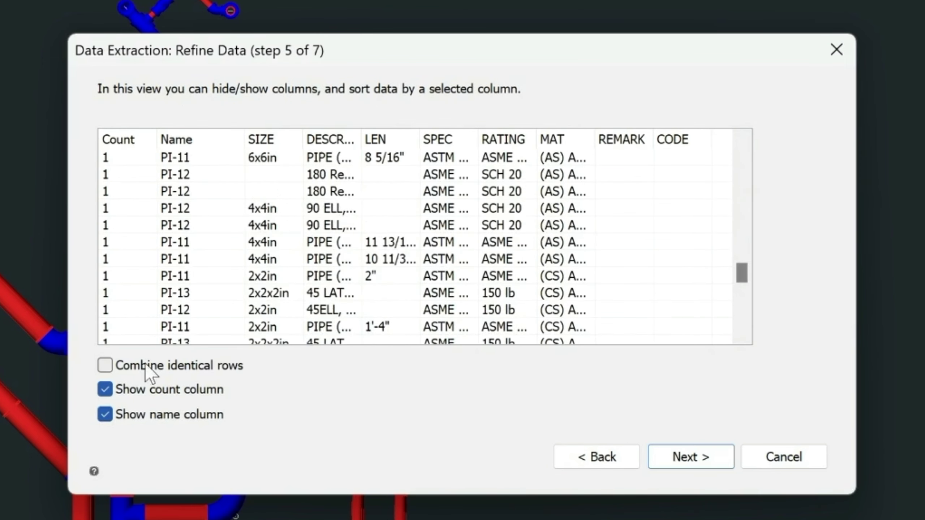
{"action": "left_click", "coordinate": [98, 365]}
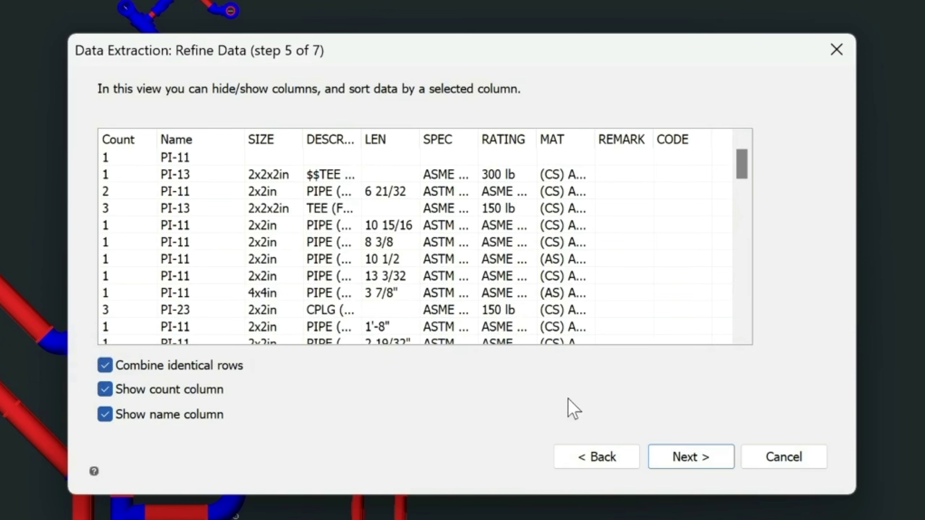
{"action": "left_click", "coordinate": [699, 455]}
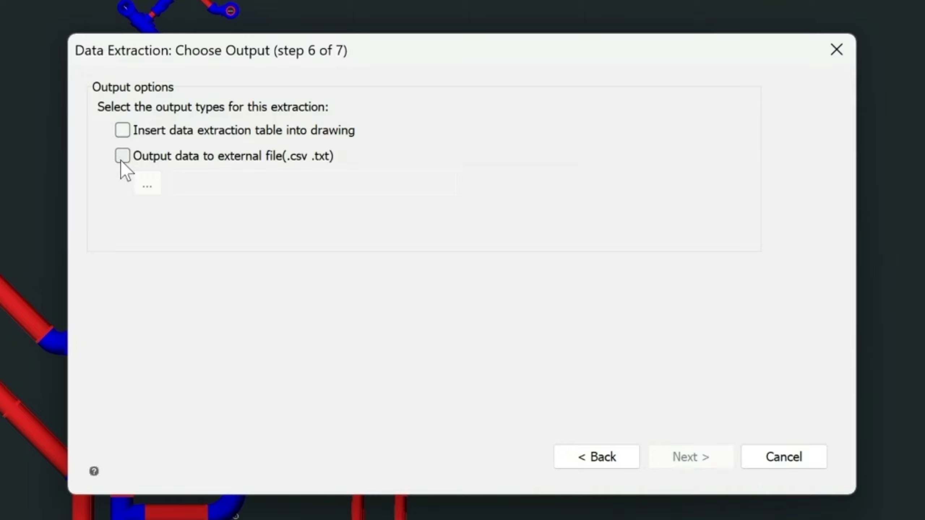
Step: Output the extraction as a table inserted into the drawing and finish the wizard
{"action": "left_click", "coordinate": [123, 130]}
{"action": "left_click", "coordinate": [699, 454]}
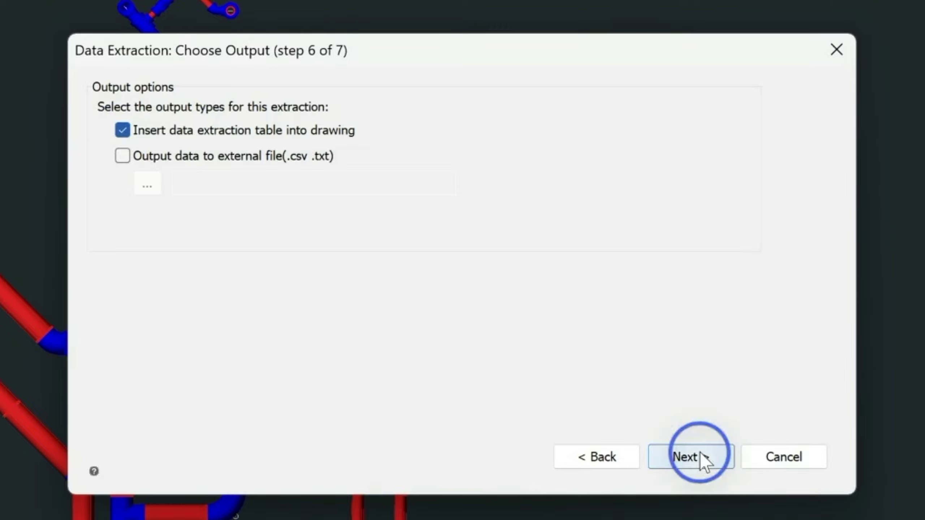
{"action": "left_click", "coordinate": [695, 456]}
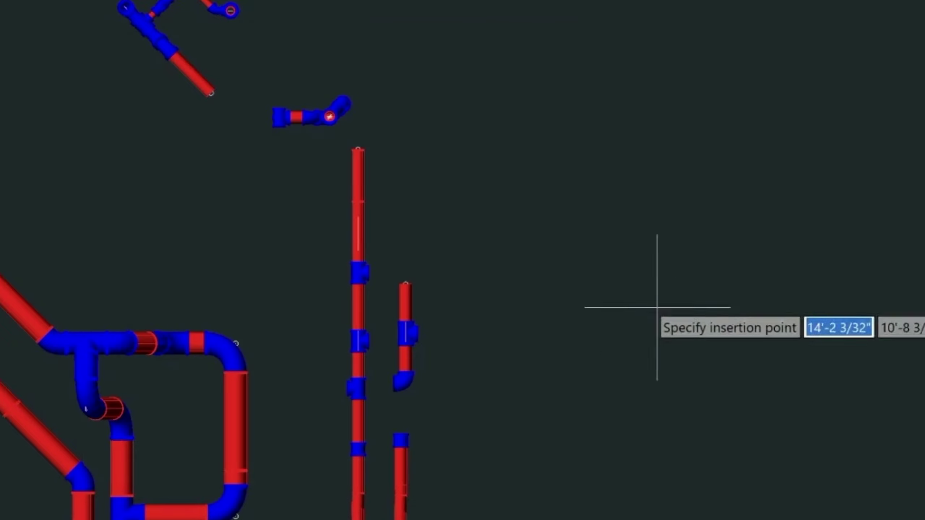
Step: Place the BOM table, then export it with TABLEEXPORT as a Mech-Q CSV file
{"action": "left_click", "coordinate": [529, 96]}
{"action": "scroll", "coordinate": [607, 101], "scroll_direction": "up", "scroll_amount": 6}
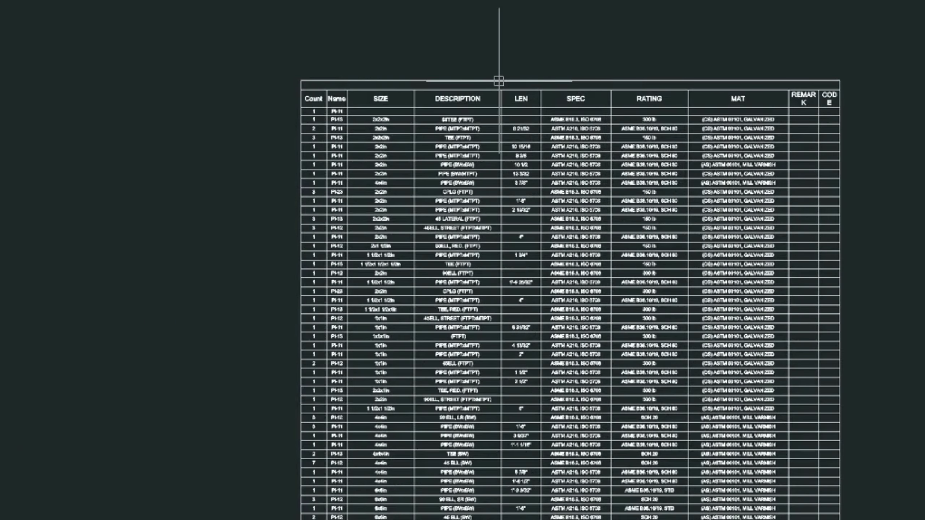
{"action": "type", "text": "TA"}
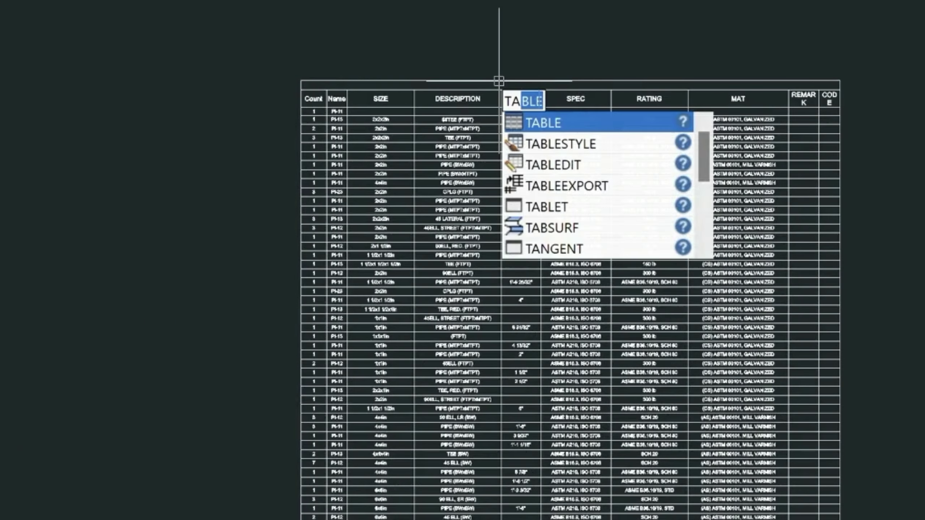
{"action": "type", "text": "BLE"}
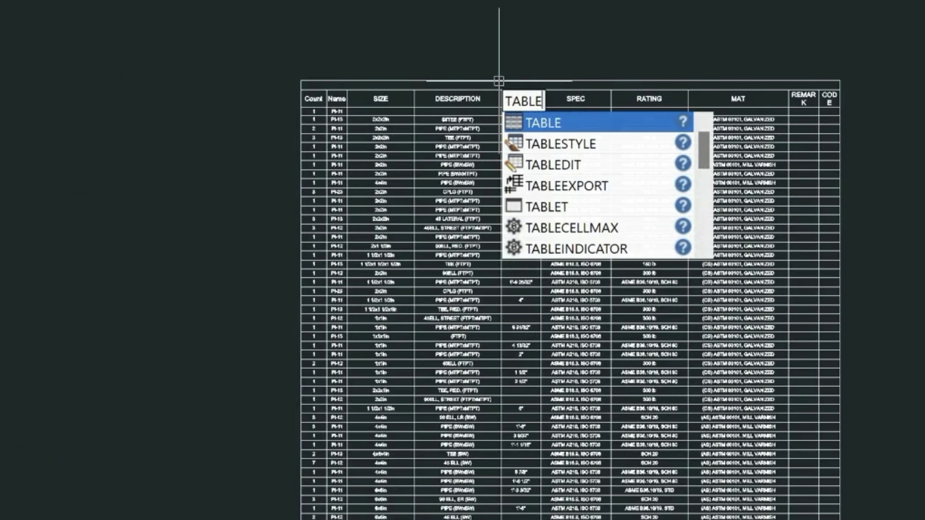
{"action": "left_click", "coordinate": [567, 186]}
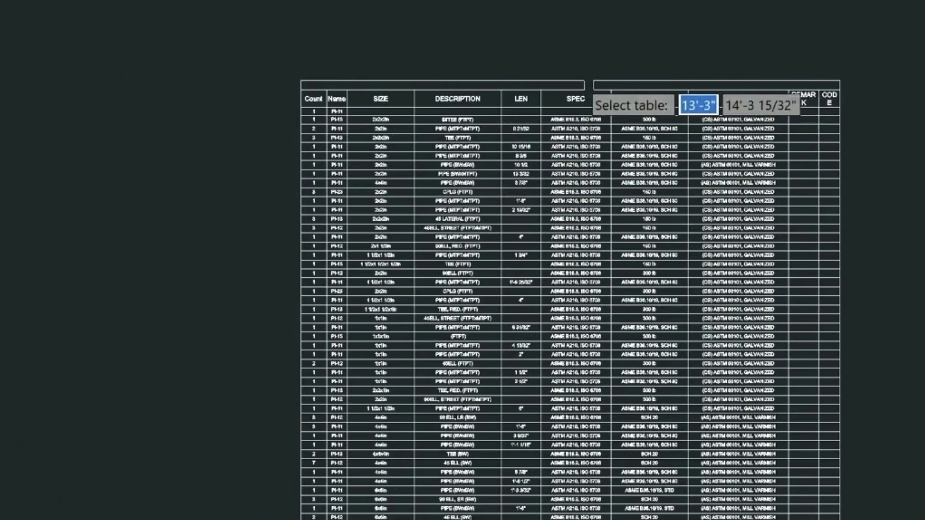
{"action": "left_click", "coordinate": [589, 84]}
{"action": "left_click", "coordinate": [249, 459]}
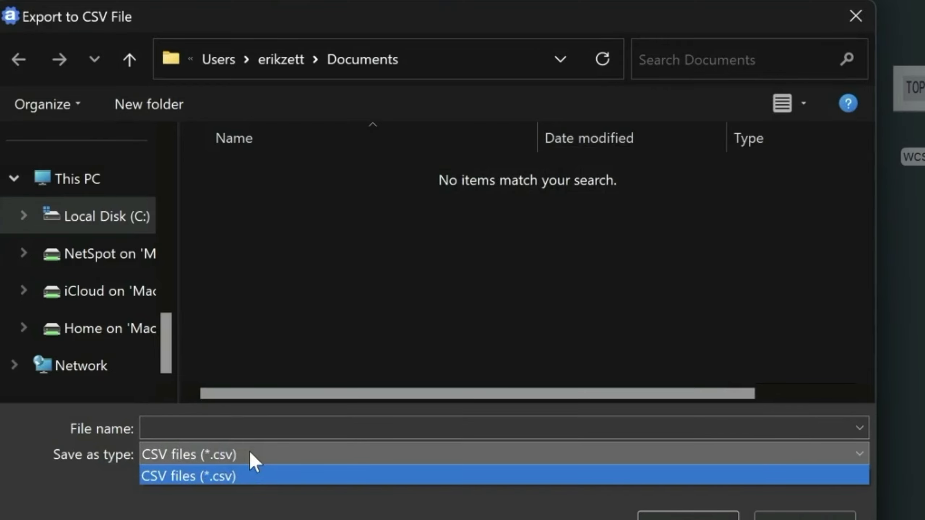
{"action": "left_click", "coordinate": [195, 423]}
{"action": "left_click", "coordinate": [190, 421]}
{"action": "type", "text": "M"}
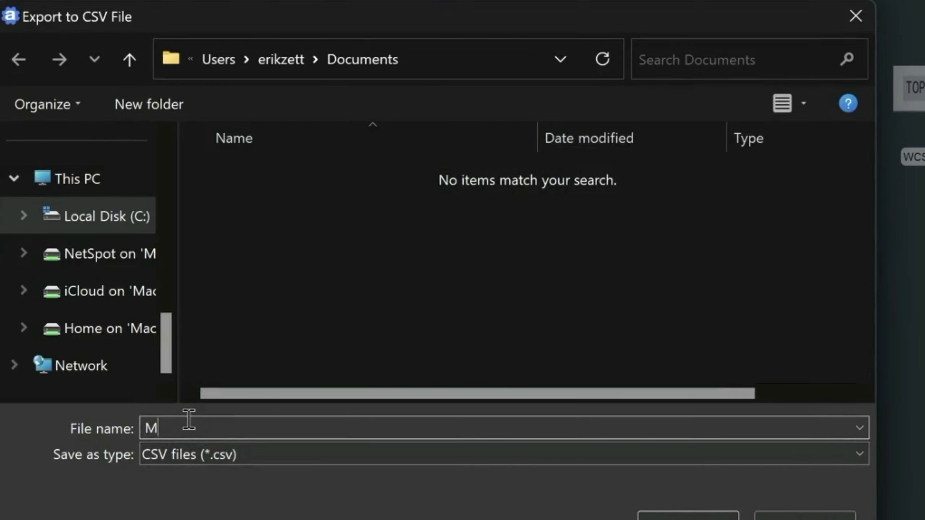
{"action": "type", "text": "ec"}
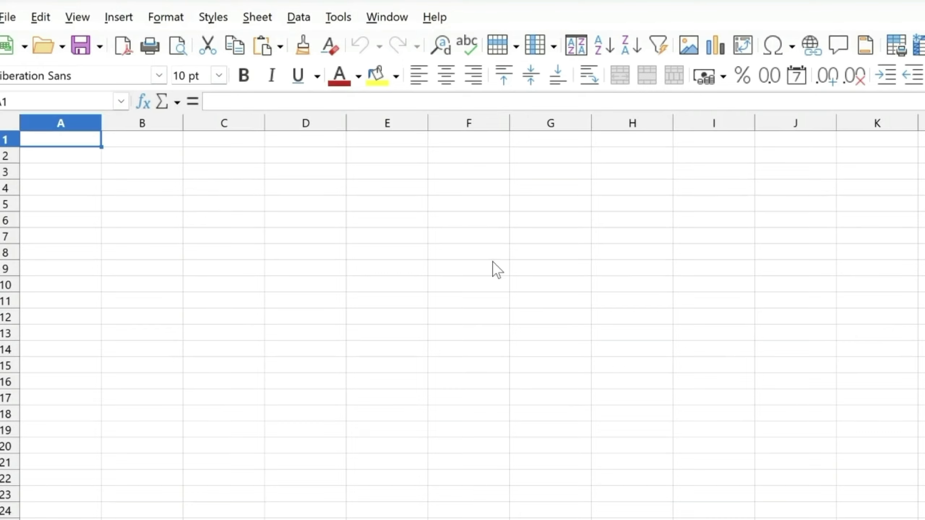
Step: Open Mech-Q.csv in LibreOffice Calc, accepting the default text import settings
{"action": "left_click", "coordinate": [9, 16]}
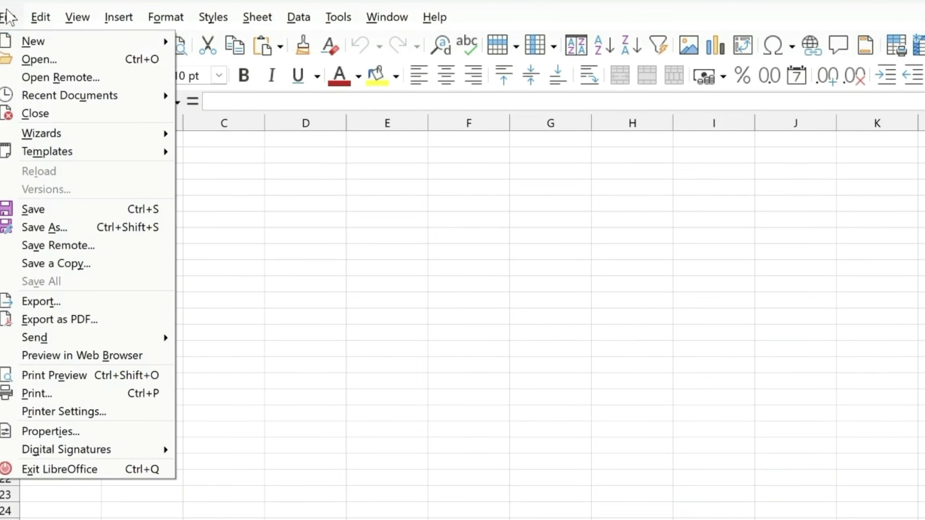
{"action": "left_click", "coordinate": [36, 62]}
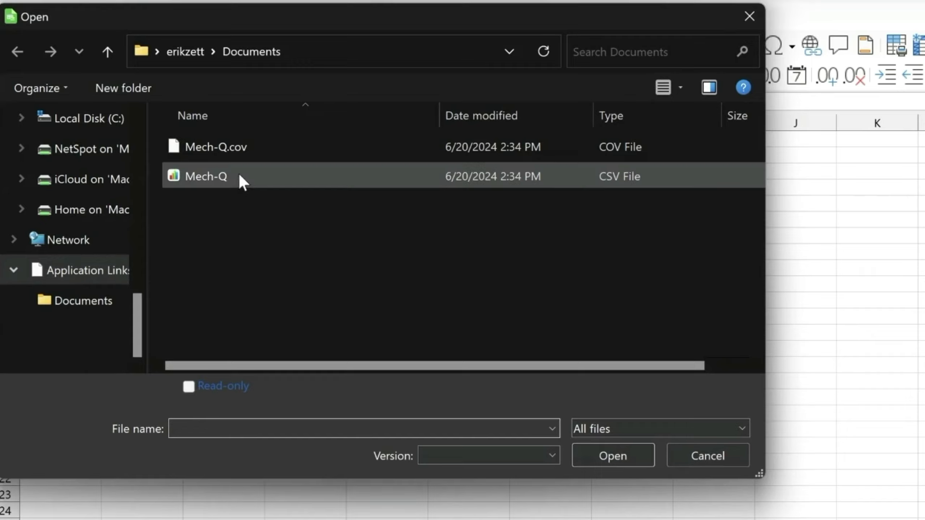
{"action": "left_click", "coordinate": [604, 175]}
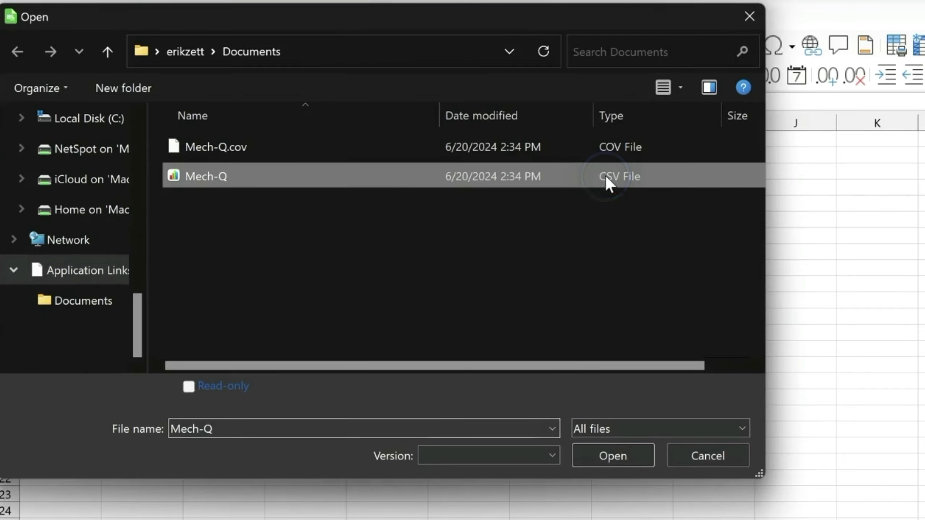
{"action": "left_click", "coordinate": [612, 455]}
{"action": "key", "text": "Return"}
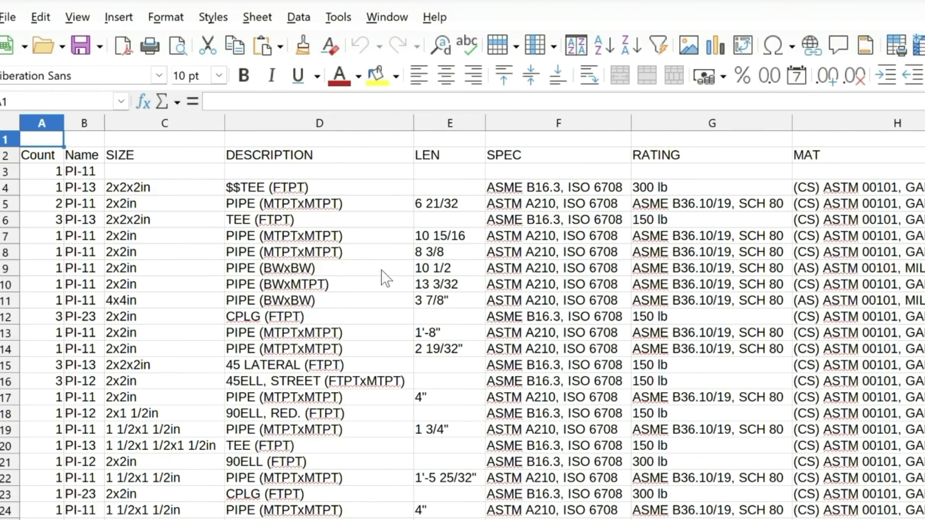
{"action": "scroll", "coordinate": [381, 271], "scroll_direction": "down", "scroll_amount": 10}
{"action": "scroll", "coordinate": [447, 305], "scroll_direction": "up", "scroll_amount": 10}
Step: Insert a blank column before the BOM data and head it 'Item' in A2
{"action": "scroll", "coordinate": [428, 315], "scroll_direction": "down", "scroll_amount": 3}
{"action": "right_click", "coordinate": [35, 124]}
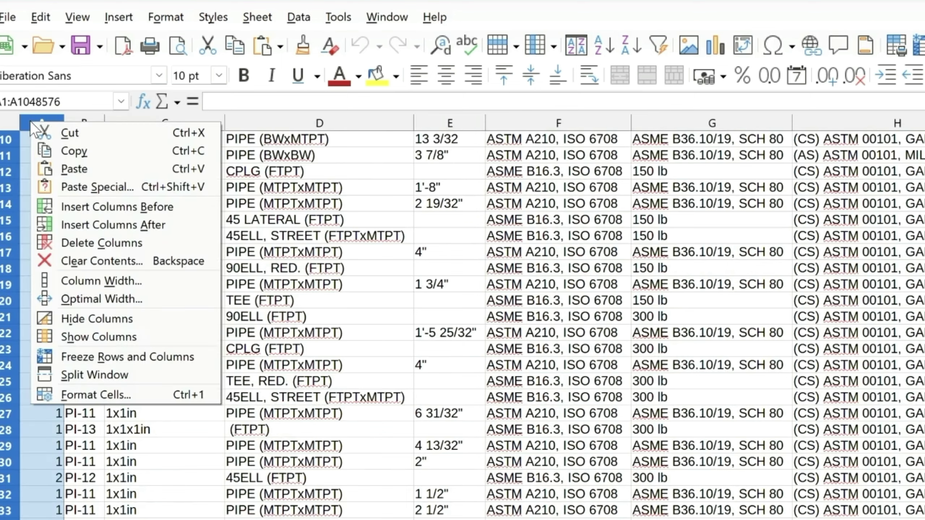
{"action": "left_click", "coordinate": [75, 207]}
{"action": "scroll", "coordinate": [63, 151], "scroll_direction": "up", "scroll_amount": 3}
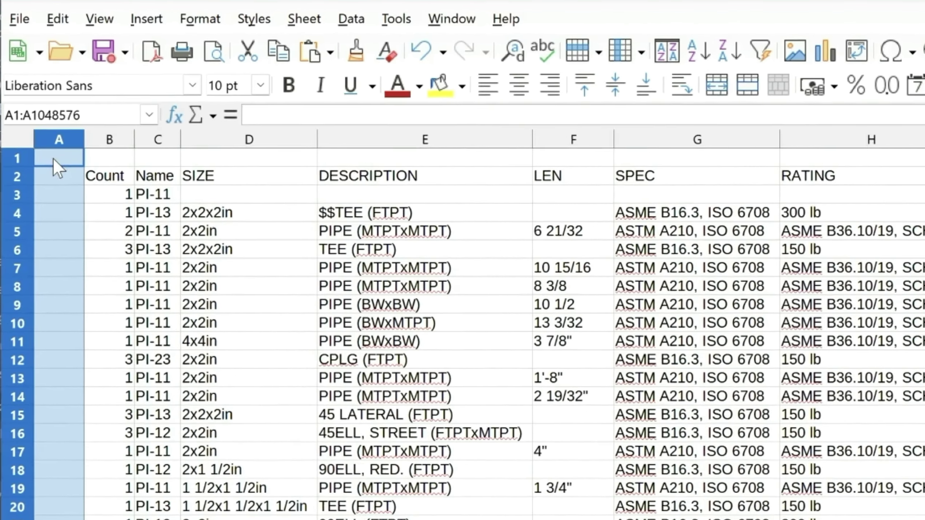
{"action": "left_click", "coordinate": [30, 155]}
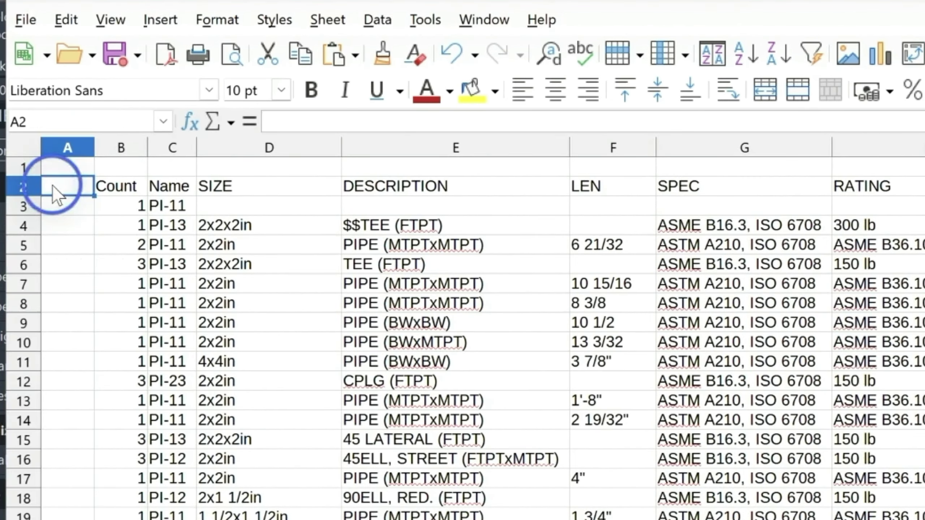
{"action": "double_click", "coordinate": [52, 185]}
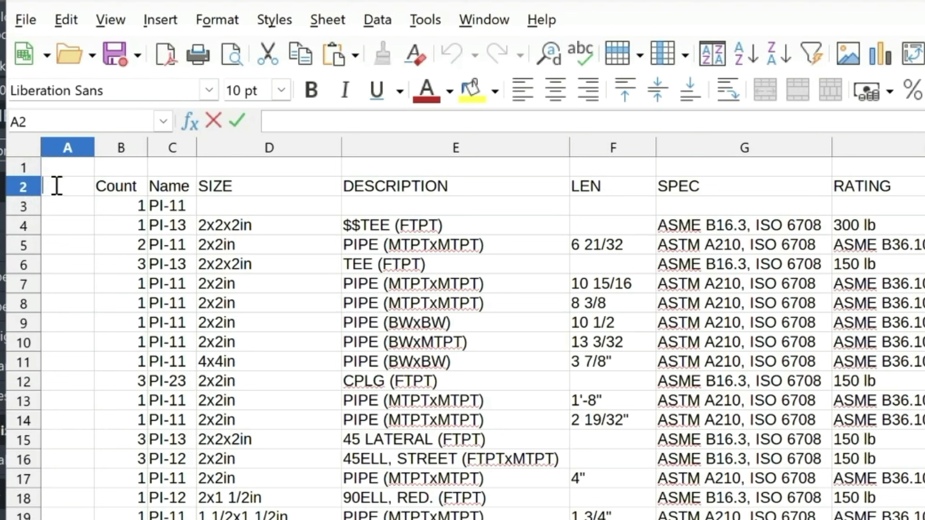
{"action": "type", "text": "Item"}
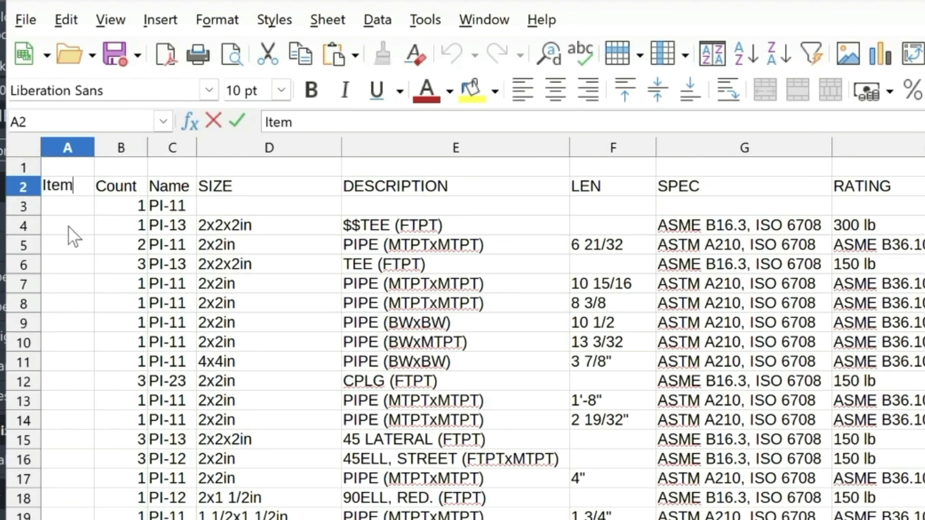
{"action": "left_click", "coordinate": [68, 210]}
Step: Enter 1 and 2 in A3:A4 and fill item numbers down to 65 at row 67
{"action": "type", "text": "1"}
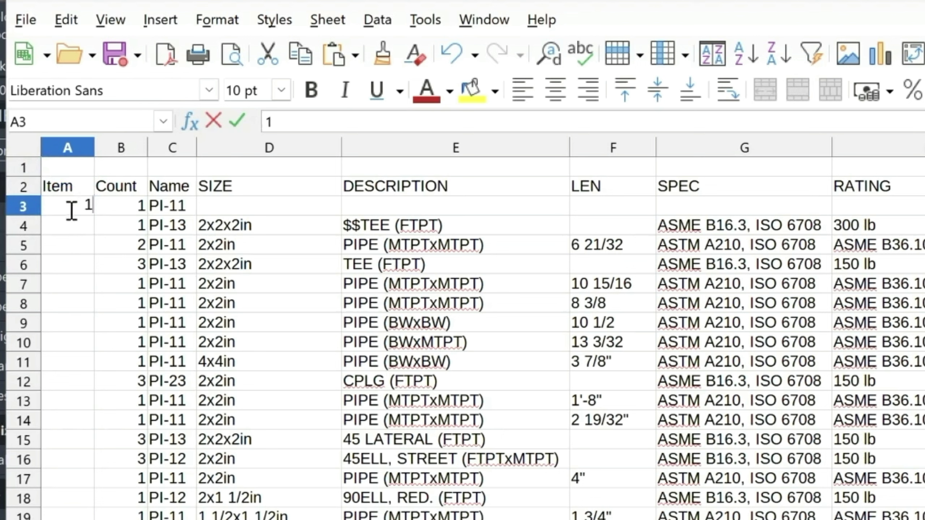
{"action": "left_click", "coordinate": [76, 229]}
{"action": "type", "text": "2"}
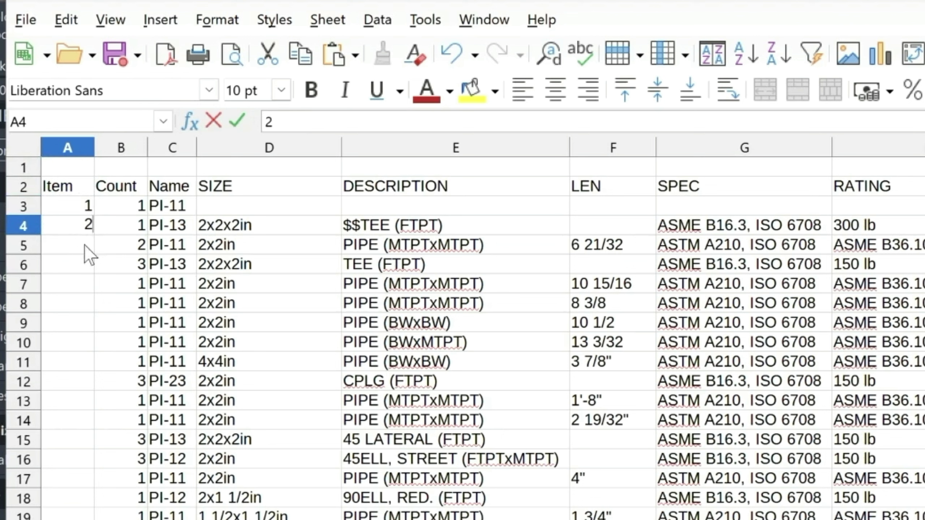
{"action": "left_click", "coordinate": [84, 206]}
{"action": "left_click_drag", "start_coordinate": [87, 215], "coordinate": [87, 227]}
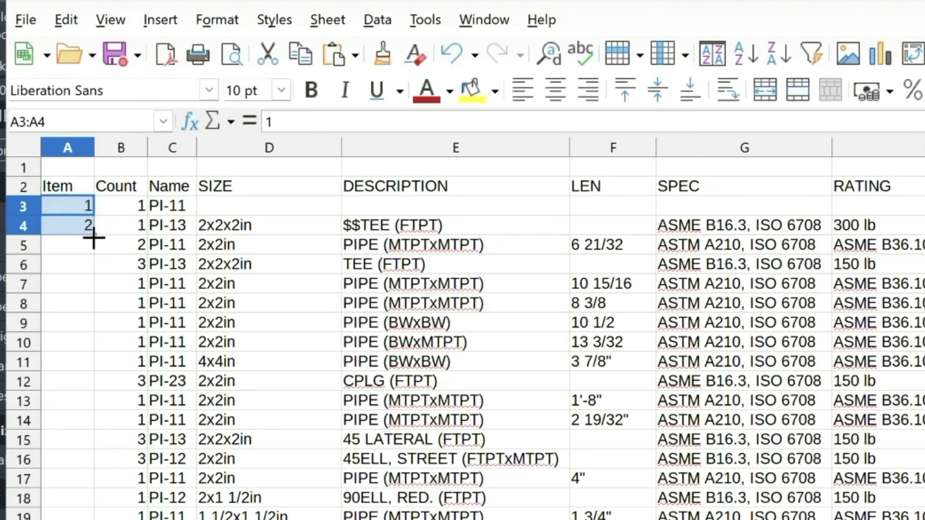
{"action": "left_click_drag", "start_coordinate": [94, 234], "coordinate": [76, 461]}
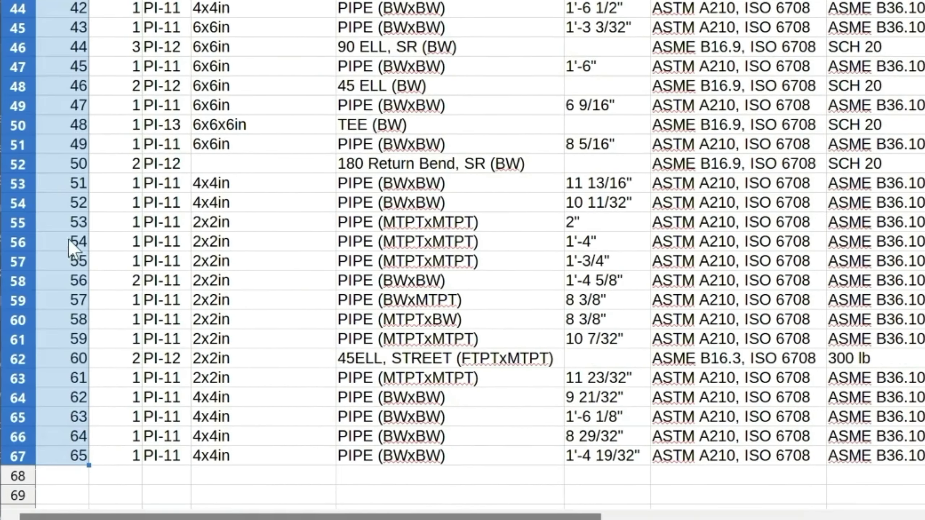
{"action": "scroll", "coordinate": [462, 255], "scroll_direction": "up", "scroll_amount": 14}
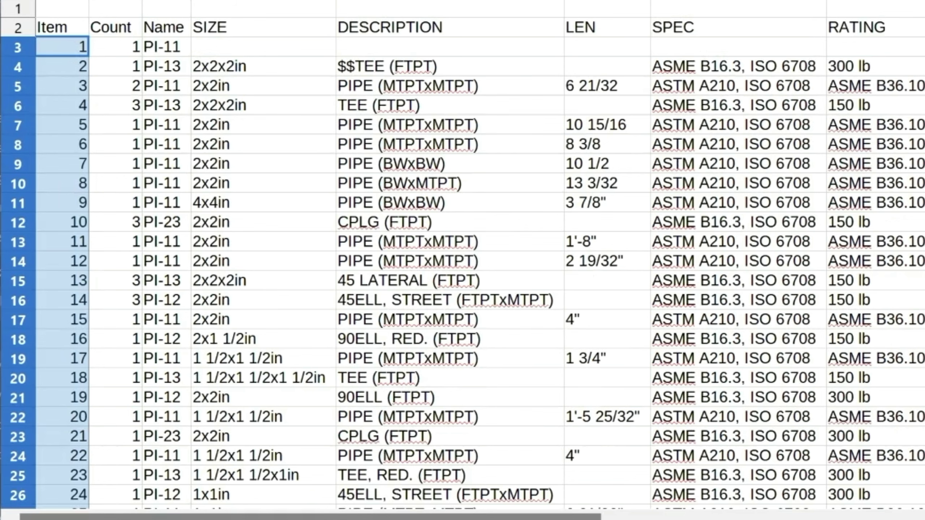
Step: Save the numbered BOM sheet as a Text CSV named Mech-Q2
{"action": "key", "text": "alt+f"}
{"action": "left_click", "coordinate": [130, 116]}
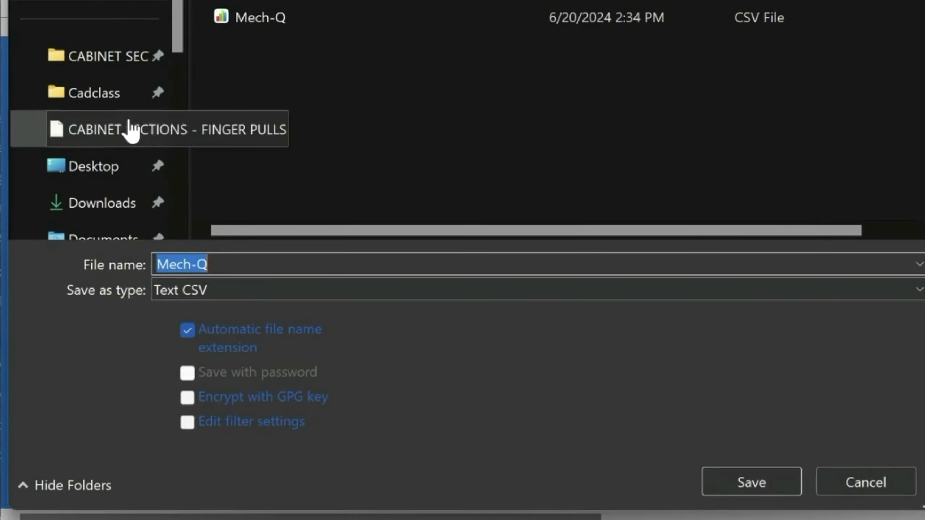
{"action": "left_click", "coordinate": [235, 264]}
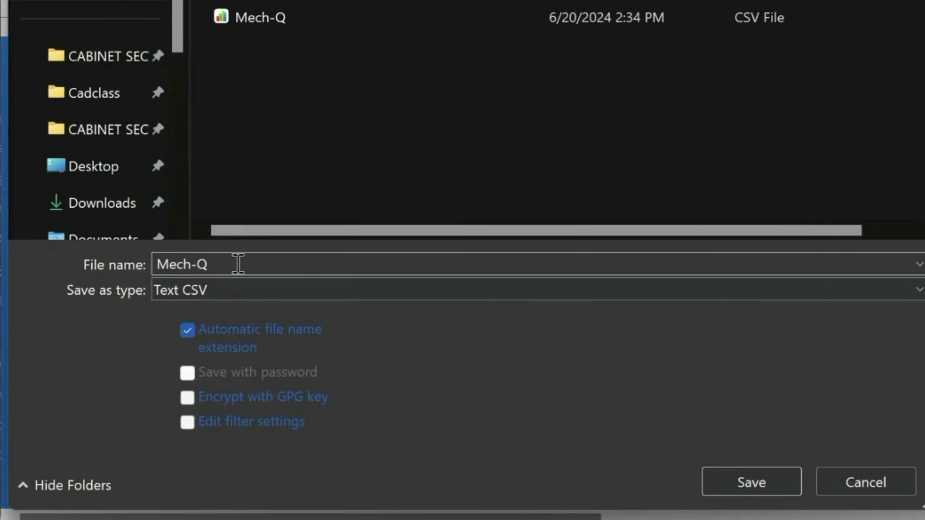
{"action": "type", "text": "2"}
{"action": "left_click", "coordinate": [769, 488]}
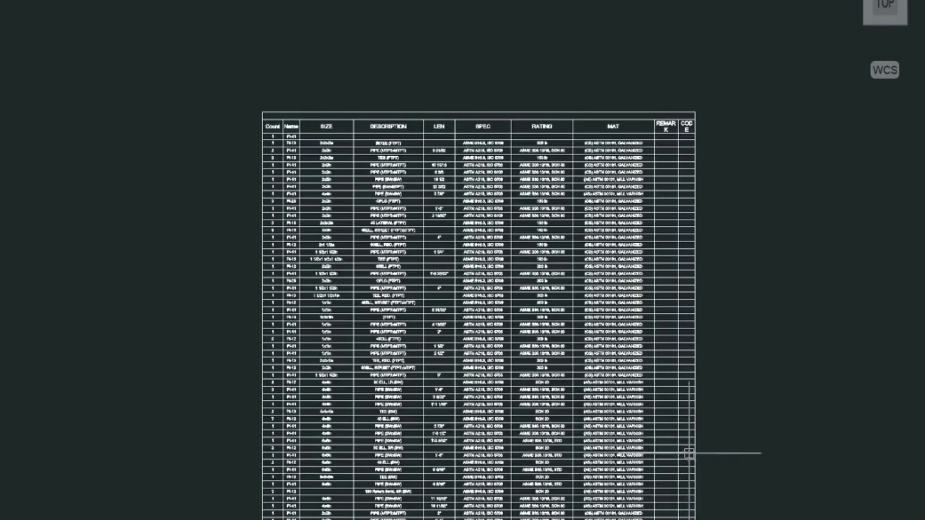
Step: Insert a table from Mech-Q2.csv, with Item, Count, Name, SIZE and DESCRIPTION columns
{"action": "scroll", "coordinate": [661, 361], "scroll_direction": "up", "scroll_amount": 2}
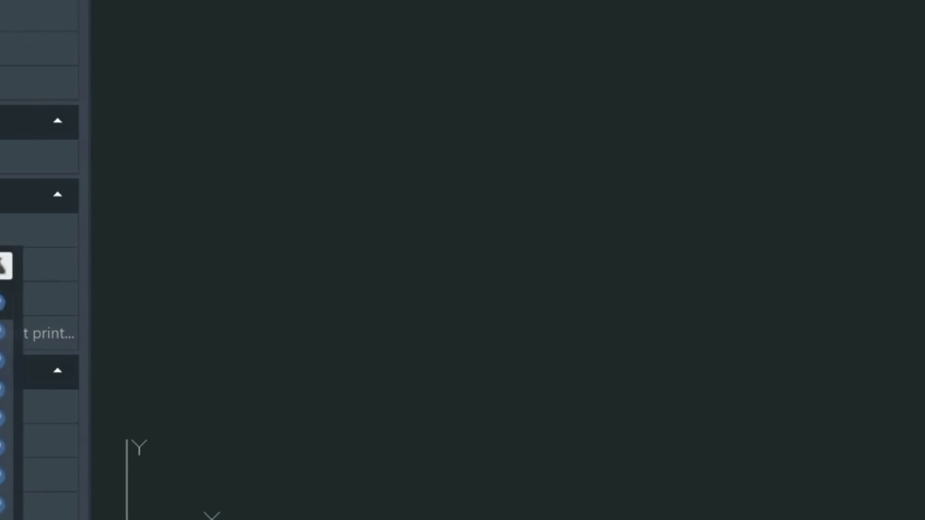
{"action": "key", "text": "Return"}
{"action": "left_click", "coordinate": [69, 218]}
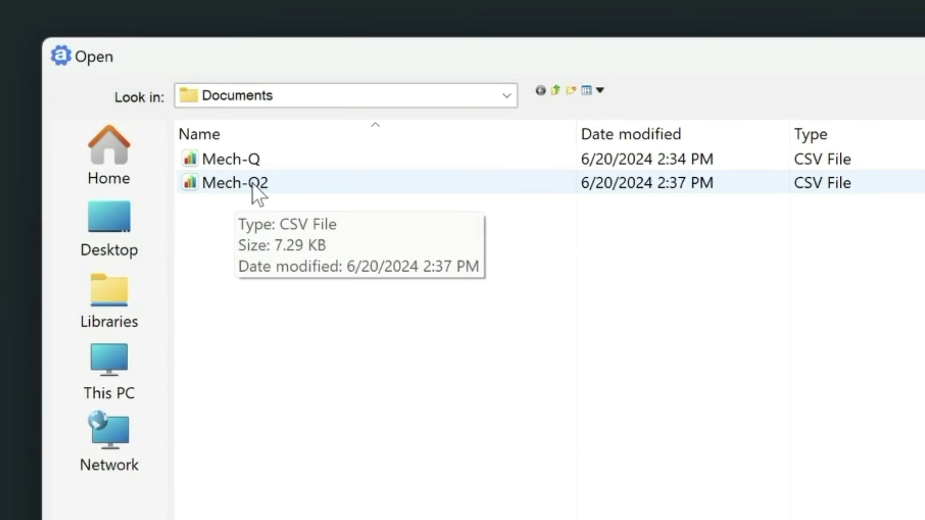
{"action": "double_click", "coordinate": [254, 184]}
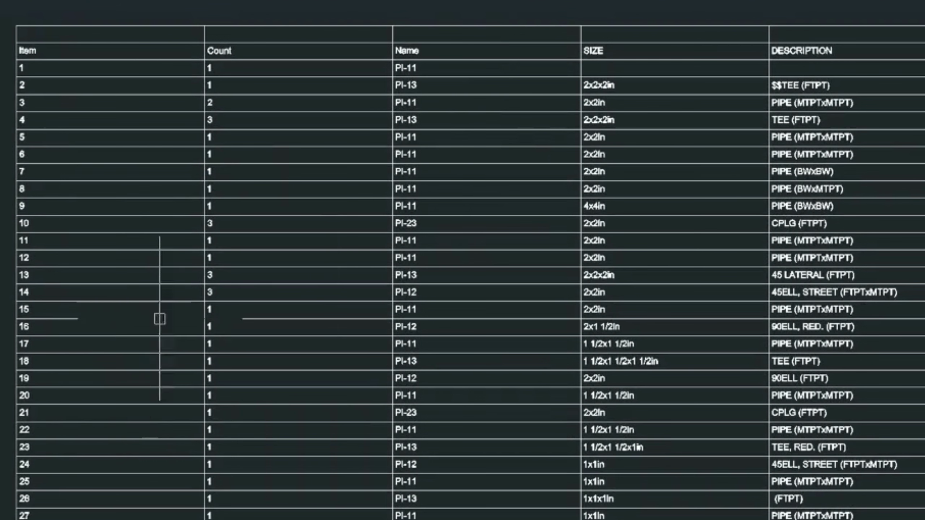
Step: Narrow the Name and SIZE columns by dragging the table's column grips with Nearest snap
{"action": "left_click", "coordinate": [66, 44]}
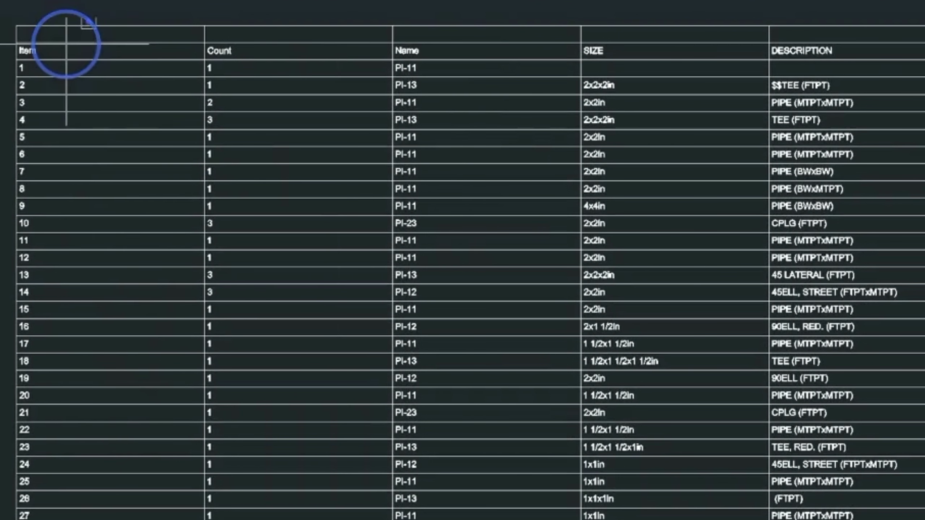
{"action": "left_click", "coordinate": [16, 41]}
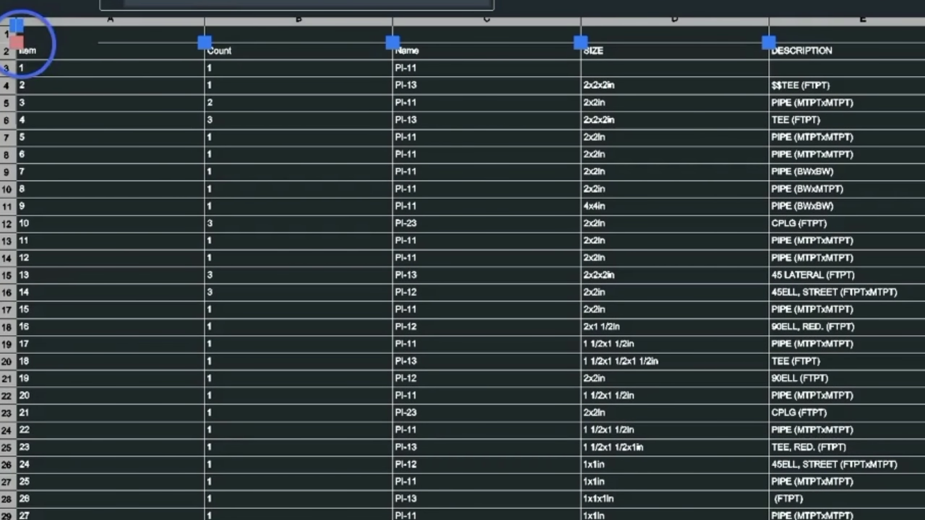
{"action": "left_click", "coordinate": [581, 42]}
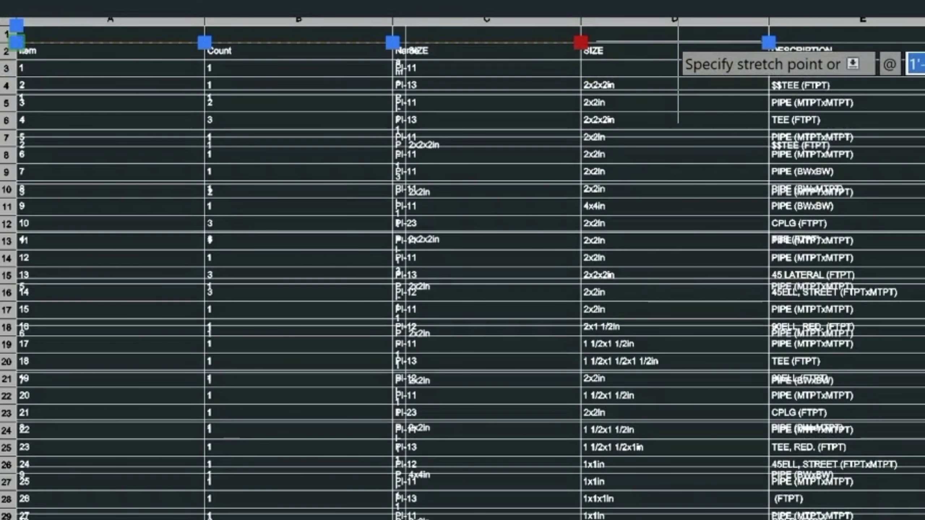
{"action": "type", "text": "nea"}
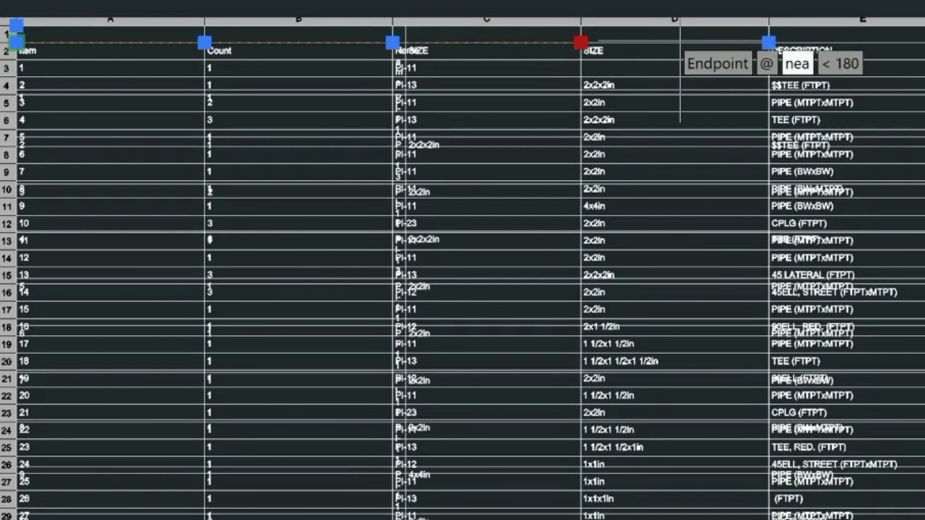
{"action": "key", "text": "Return"}
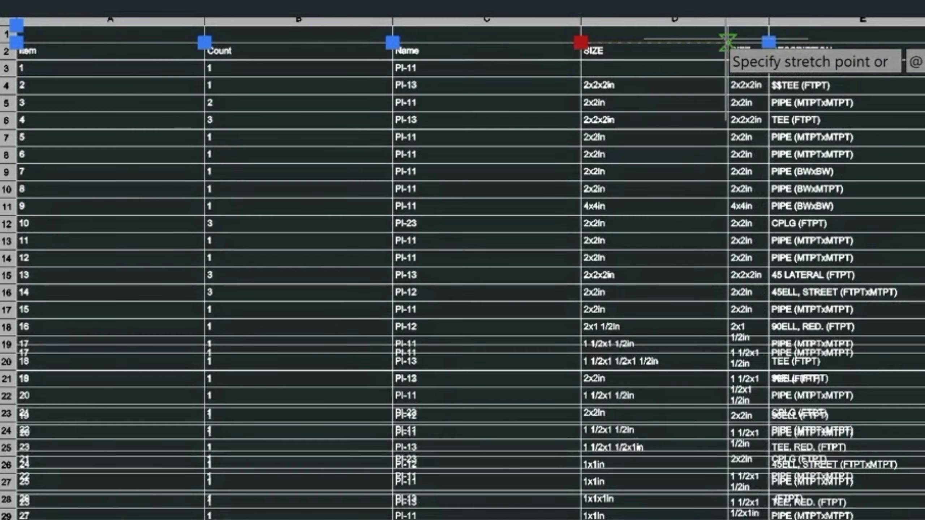
{"action": "left_click", "coordinate": [710, 42]}
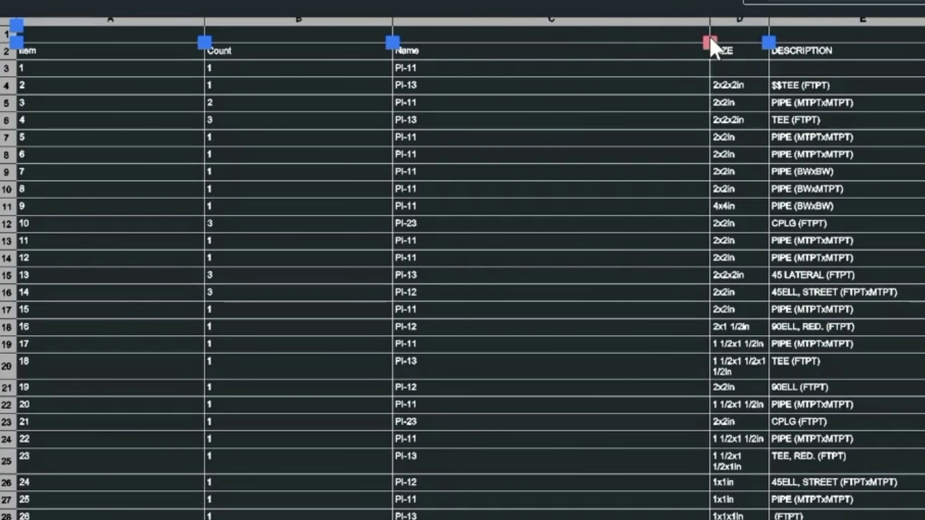
{"action": "left_click", "coordinate": [392, 42]}
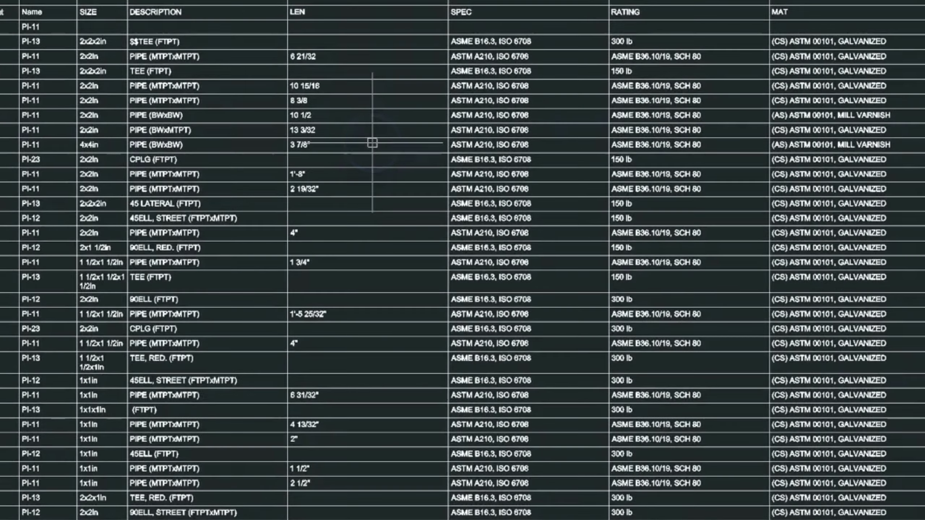
Step: Give the table's header row a larger text height and Middle left alignment
{"action": "scroll", "coordinate": [372, 143], "scroll_direction": "down", "scroll_amount": 1}
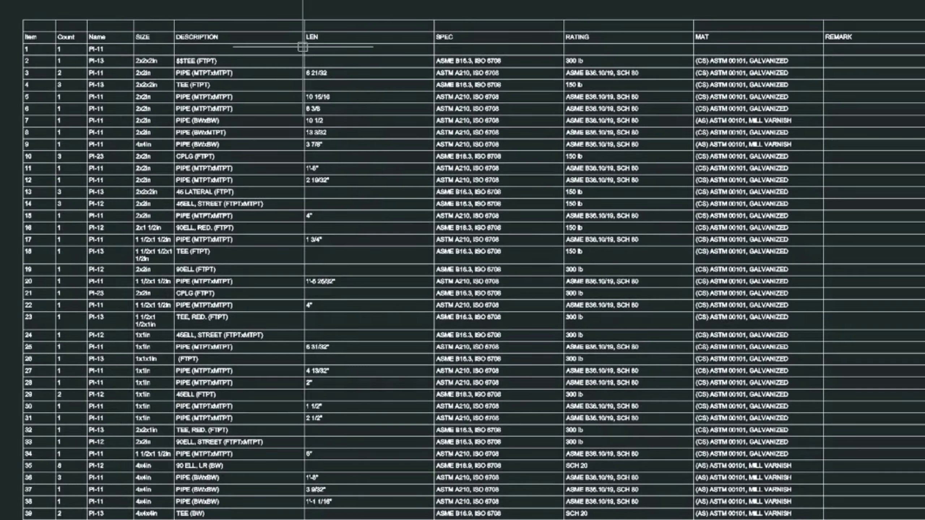
{"action": "left_click", "coordinate": [33, 50]}
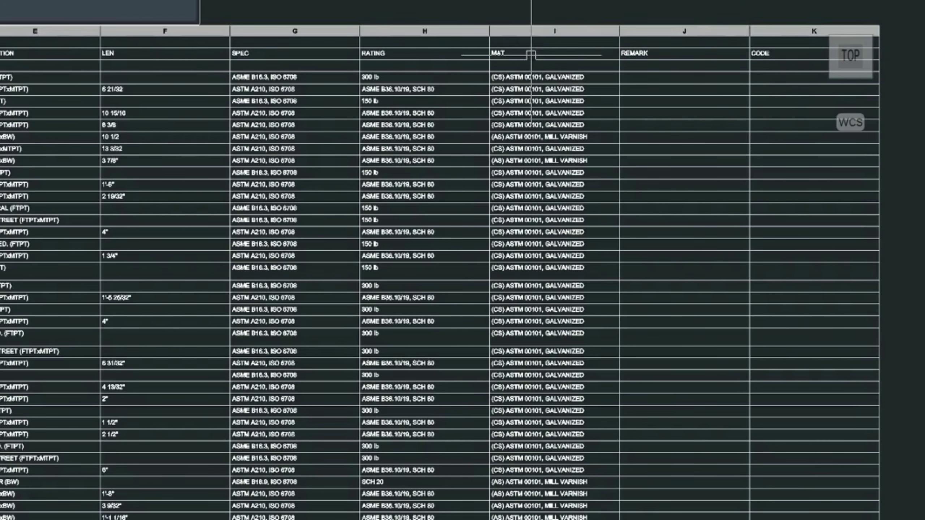
{"action": "left_click", "coordinate": [783, 64]}
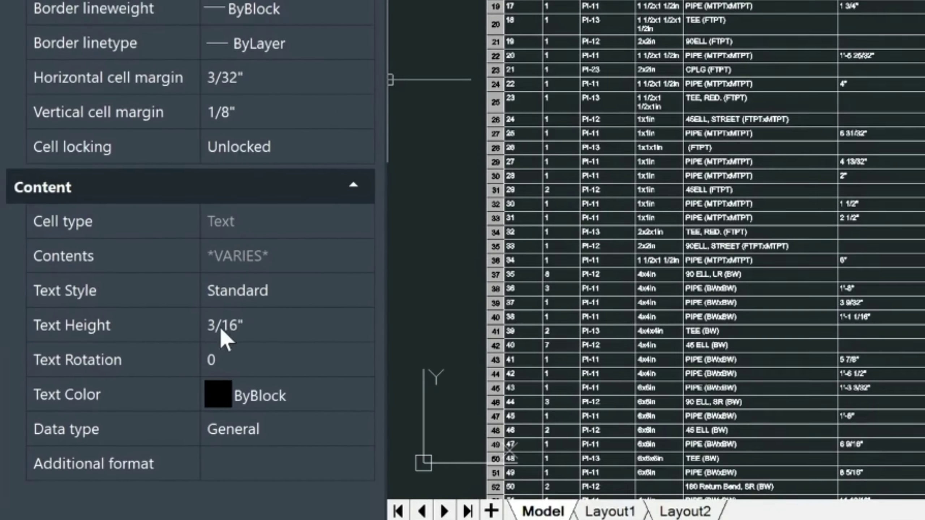
{"action": "left_click", "coordinate": [244, 325]}
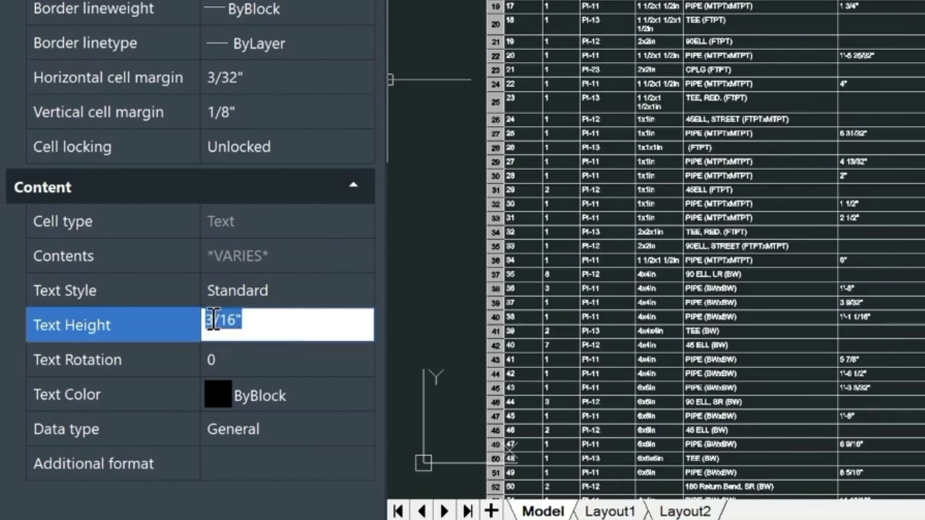
{"action": "left_click", "coordinate": [213, 319]}
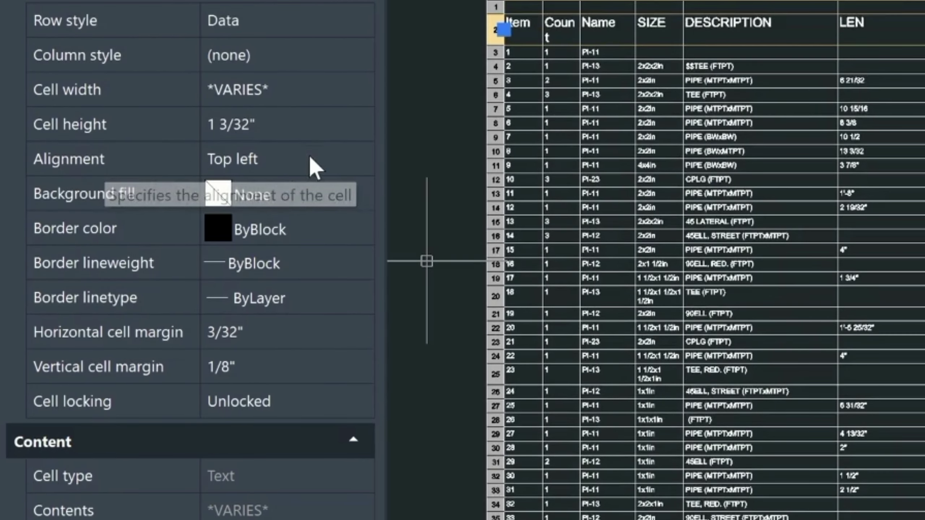
{"action": "left_click", "coordinate": [326, 165]}
{"action": "left_click", "coordinate": [364, 158]}
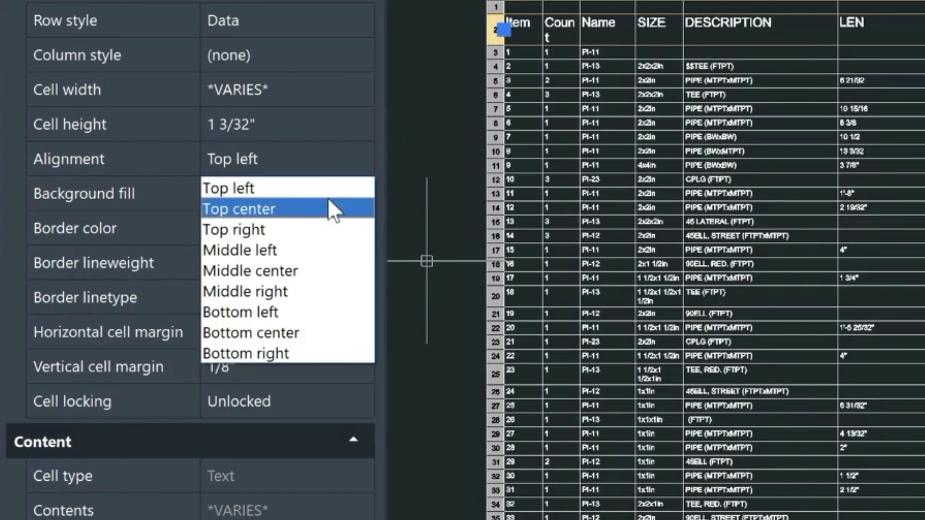
{"action": "left_click", "coordinate": [296, 251]}
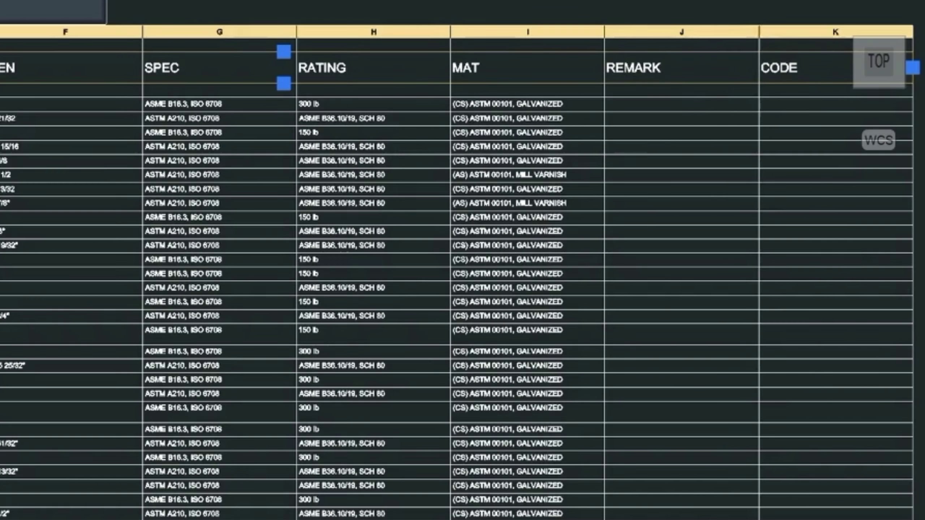
Step: Delete the CODE column from the Mech-Q2 table
{"action": "key", "text": "Escape"}
{"action": "left_click", "coordinate": [816, 40]}
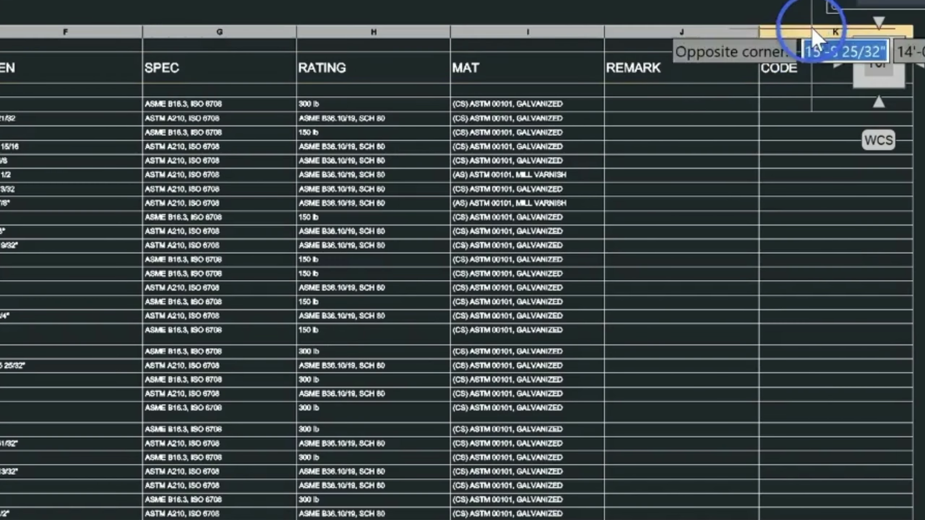
{"action": "left_click", "coordinate": [816, 36]}
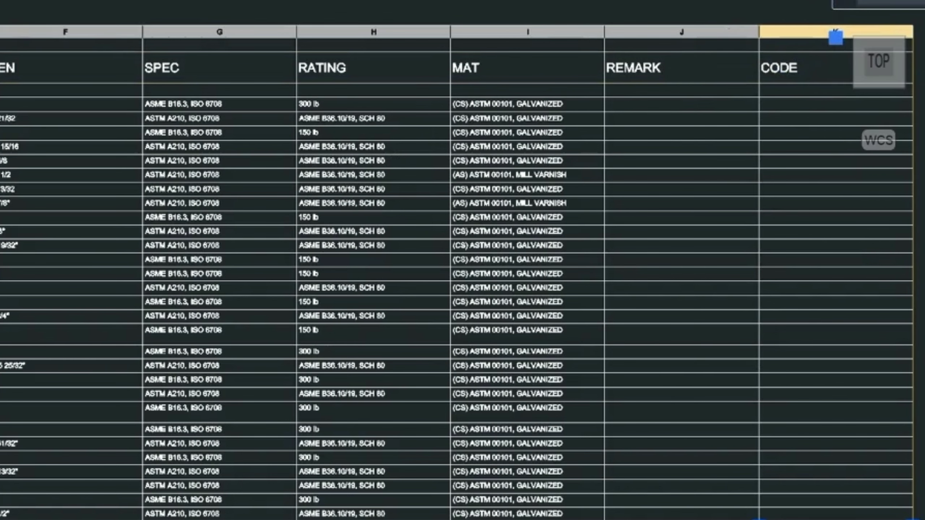
{"action": "left_click", "coordinate": [7, 1]}
{"action": "key", "text": "Escape"}
Step: Enter TESTING in the first row's REMARK cell
{"action": "middle_click_drag", "start_coordinate": [258, 267], "coordinate": [294, 207]}
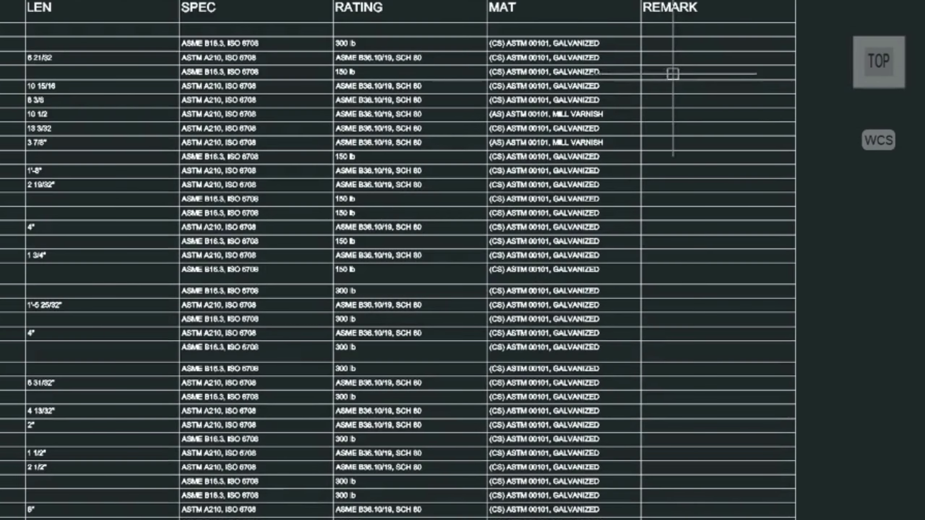
{"action": "left_click", "coordinate": [654, 48]}
{"action": "left_click", "coordinate": [667, 55]}
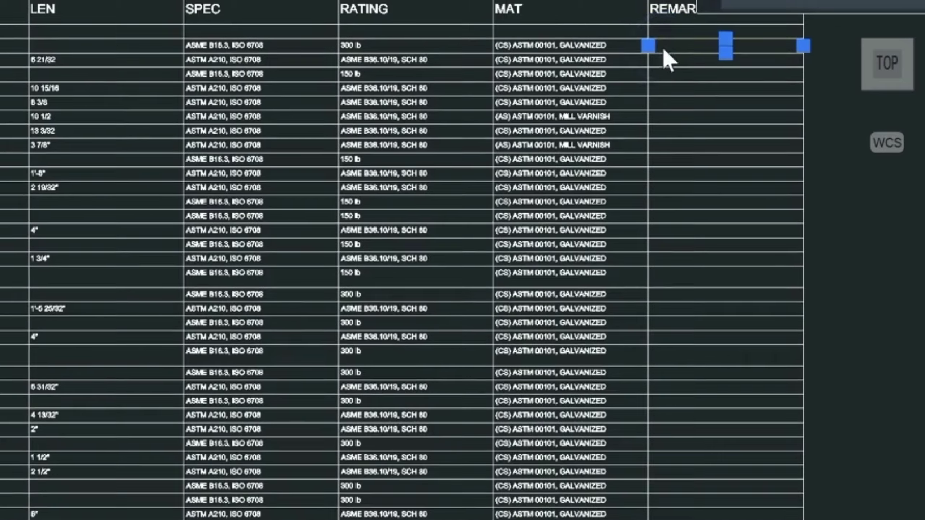
{"action": "double_click", "coordinate": [761, 75]}
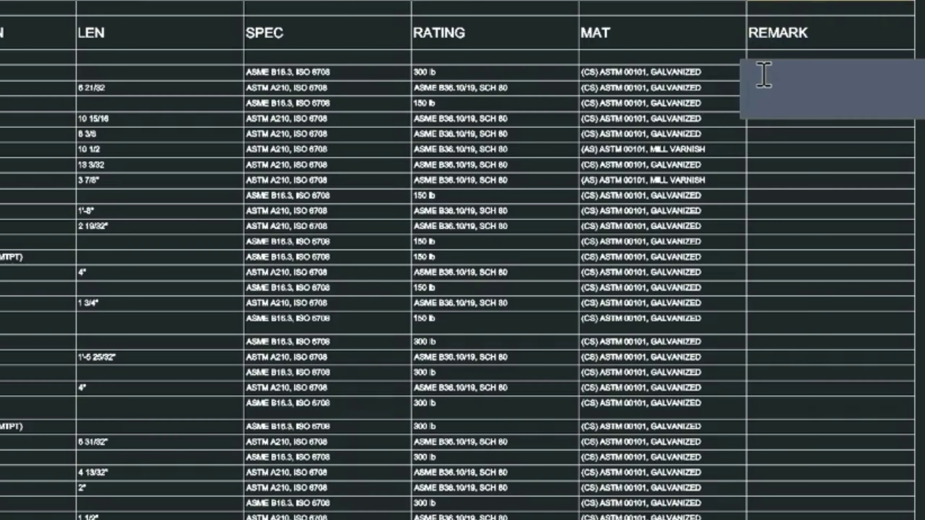
{"action": "type", "text": "TESTING"}
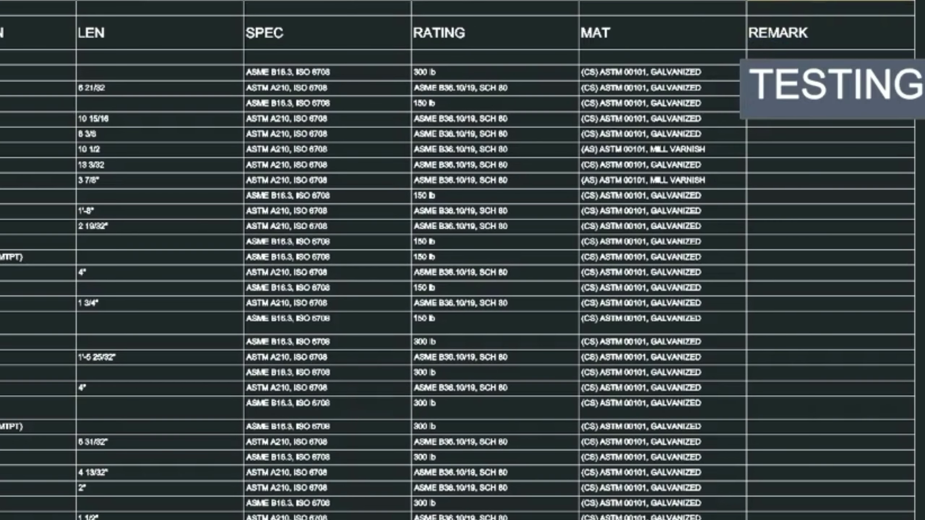
{"action": "key", "text": "ctrl+Return"}
{"action": "scroll", "coordinate": [787, 103], "scroll_direction": "up", "scroll_amount": 4}
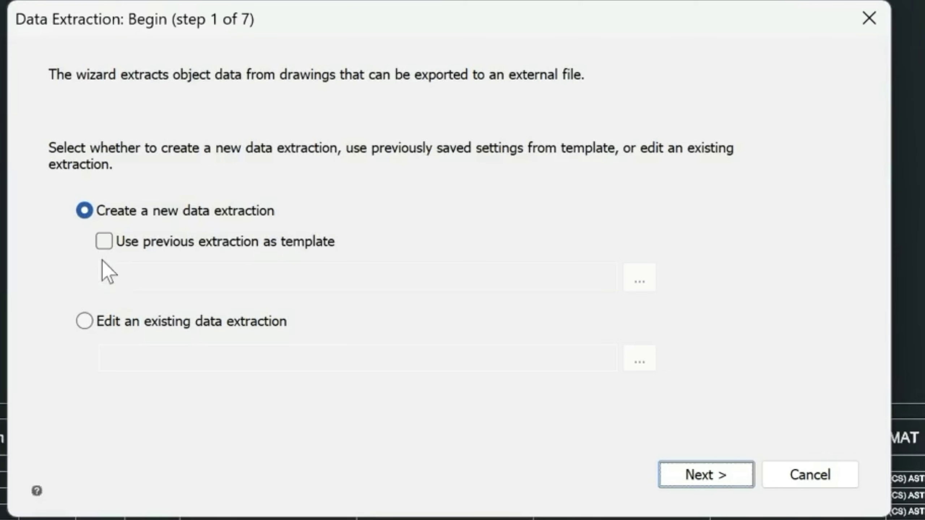
Step: Start a data extraction from the Mech-Q.cov template, overwriting Mech-Q.cov
{"action": "left_click", "coordinate": [104, 241]}
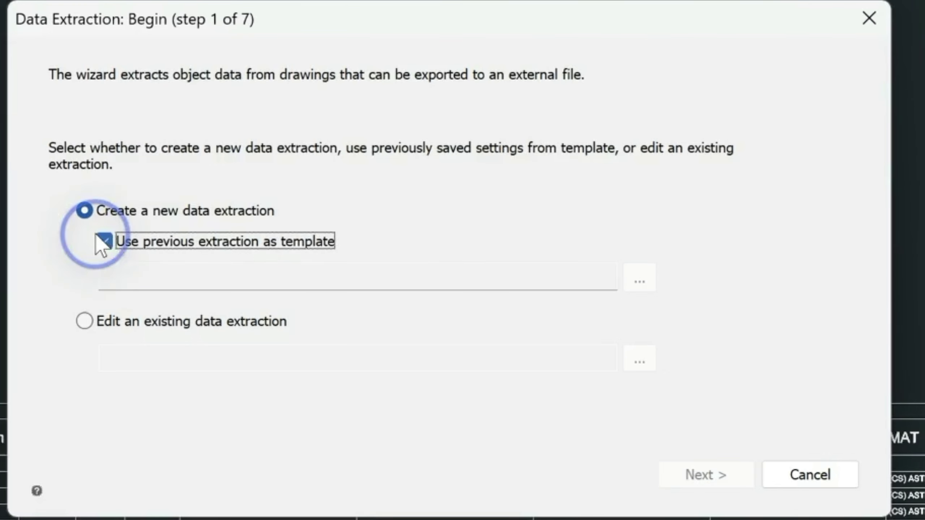
{"action": "left_click", "coordinate": [639, 277]}
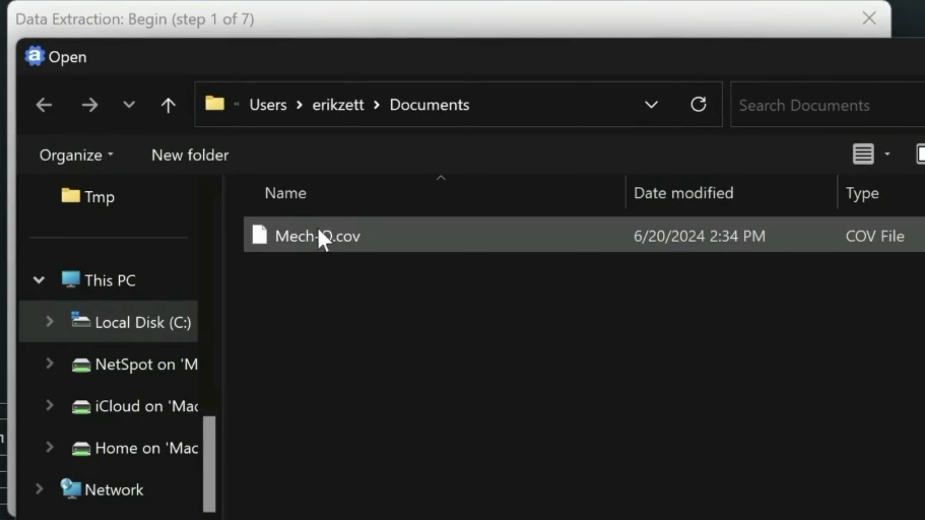
{"action": "double_click", "coordinate": [333, 235]}
{"action": "left_click", "coordinate": [711, 472]}
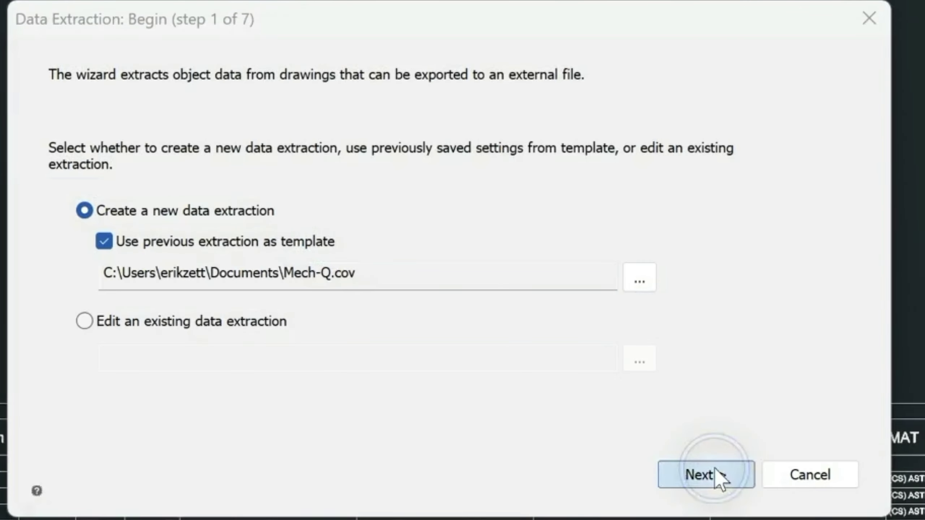
{"action": "left_click", "coordinate": [419, 239]}
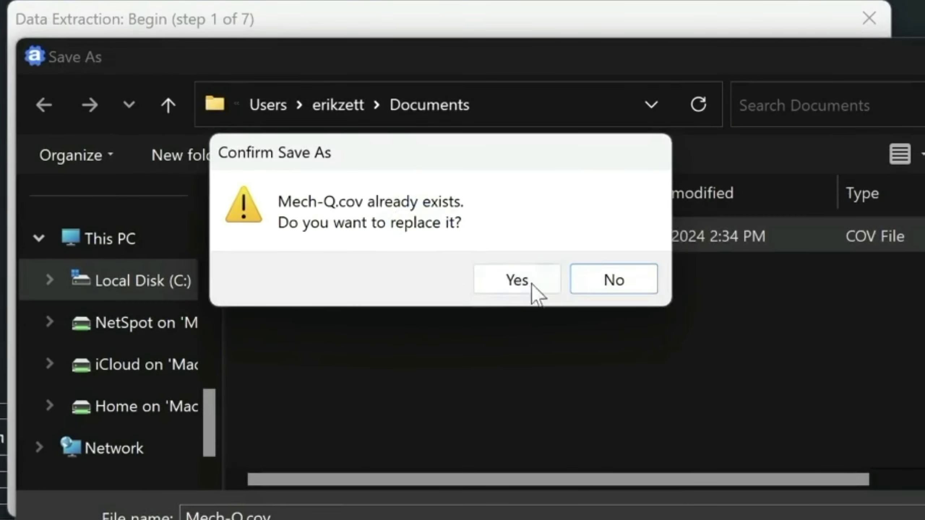
{"action": "left_click", "coordinate": [533, 291]}
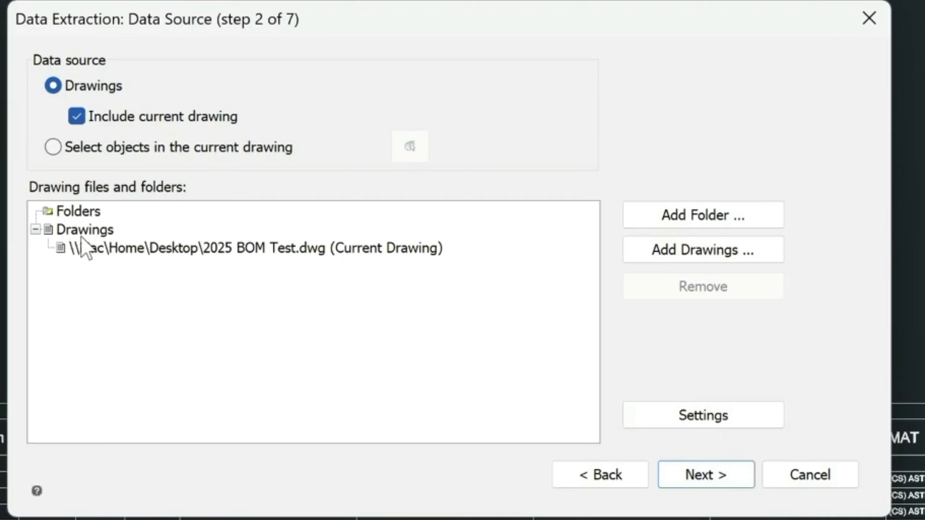
Step: Extract from the current drawing, excluding PI-23 blocks and text properties, and finish as a table
{"action": "left_click", "coordinate": [136, 247]}
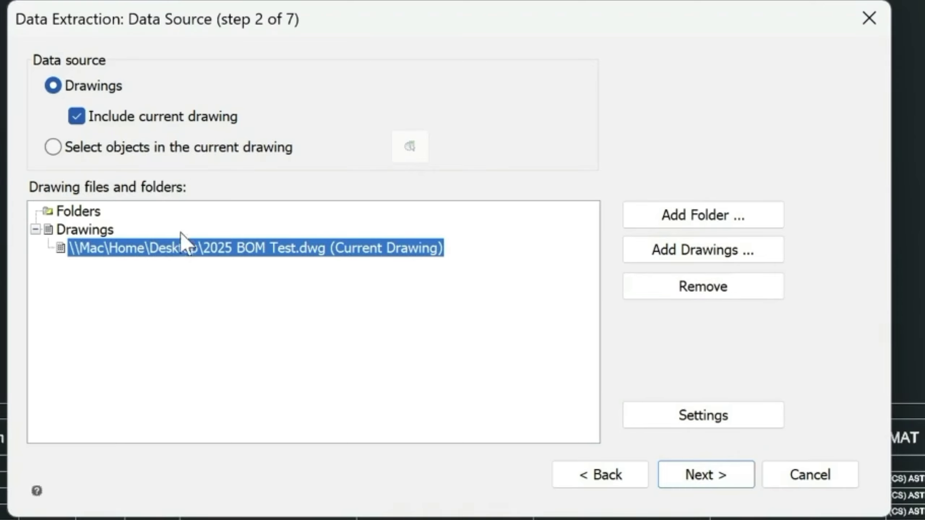
{"action": "left_click", "coordinate": [715, 476]}
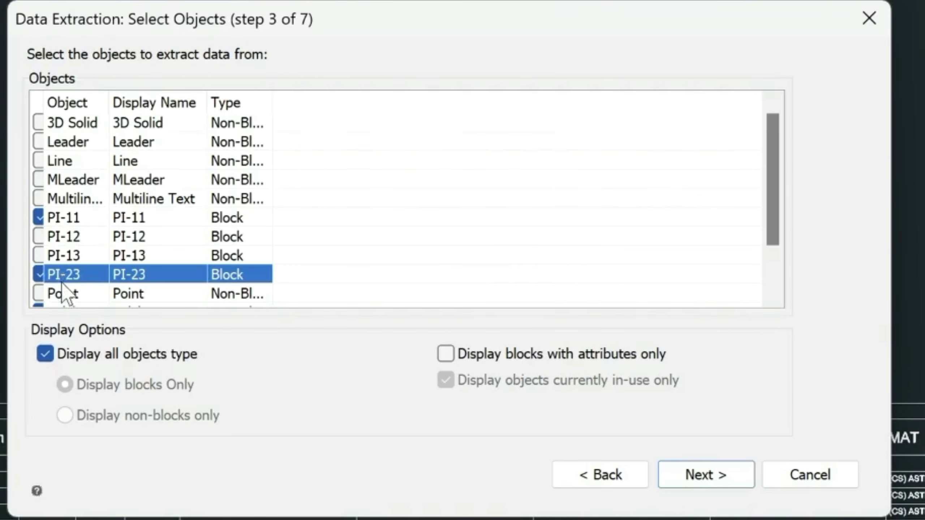
{"action": "left_click", "coordinate": [38, 274]}
{"action": "left_click", "coordinate": [721, 478]}
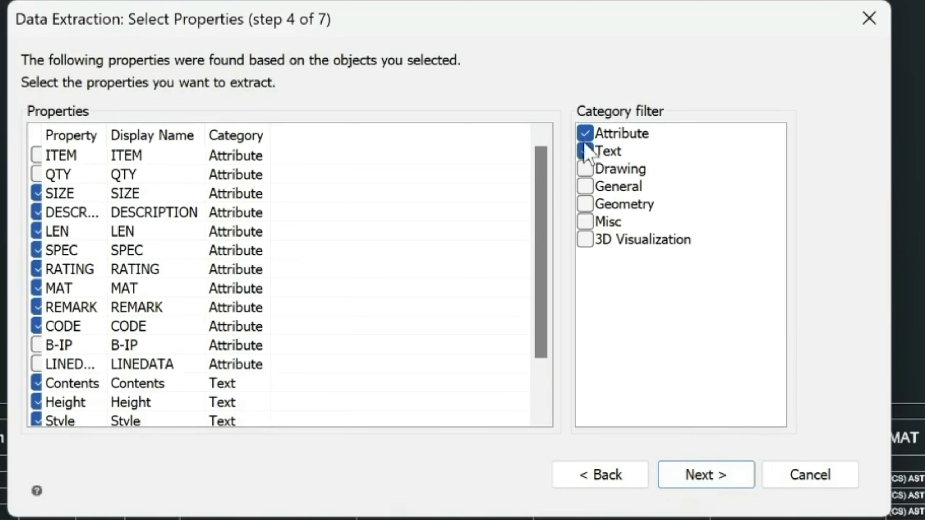
{"action": "left_click", "coordinate": [585, 150]}
{"action": "left_click", "coordinate": [714, 475]}
{"action": "left_click", "coordinate": [716, 475]}
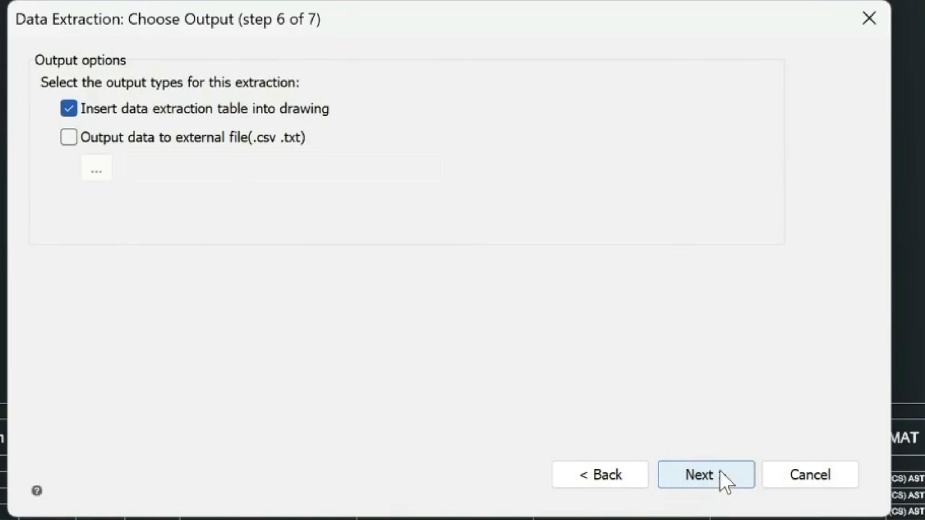
{"action": "left_click", "coordinate": [720, 477]}
{"action": "left_click", "coordinate": [720, 478]}
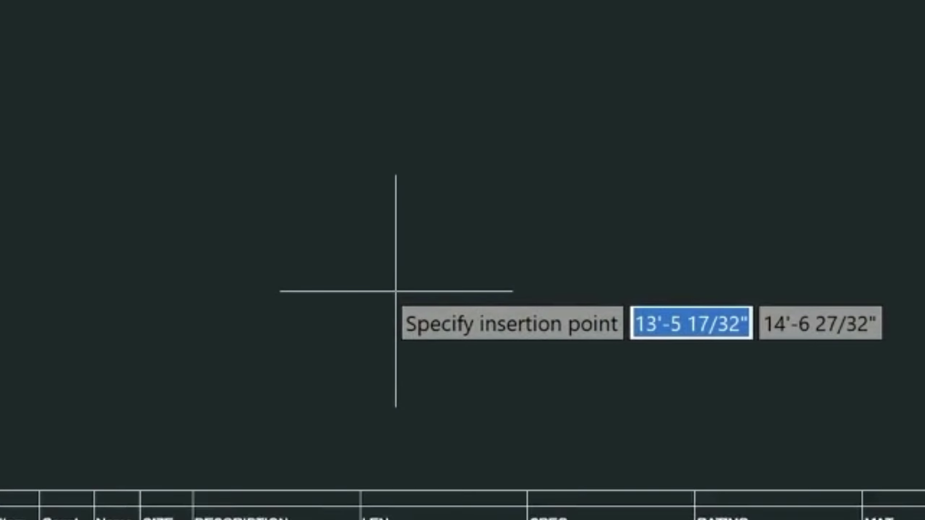
Step: Place the extracted table and MOVE it into position on the drawing
{"action": "left_click", "coordinate": [149, 31]}
{"action": "type", "text": "M"}
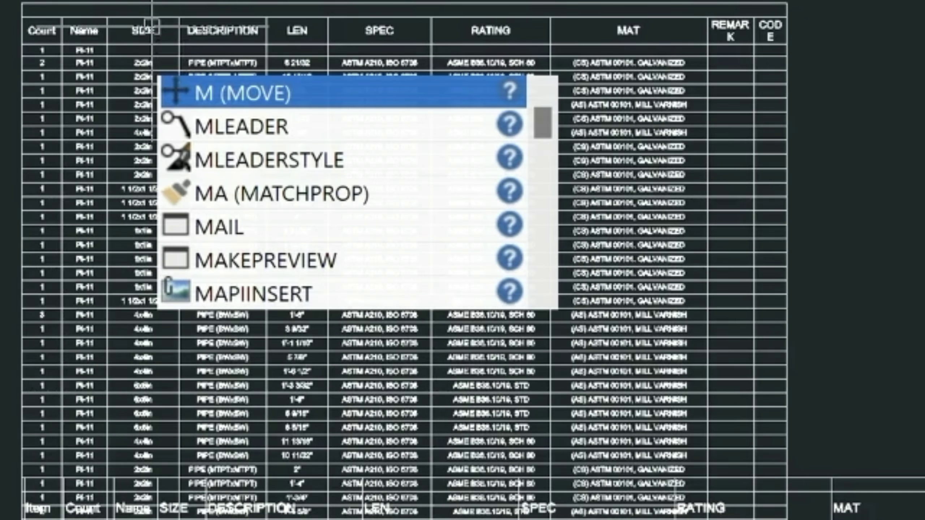
{"action": "key", "text": "Return"}
{"action": "left_click", "coordinate": [153, 29]}
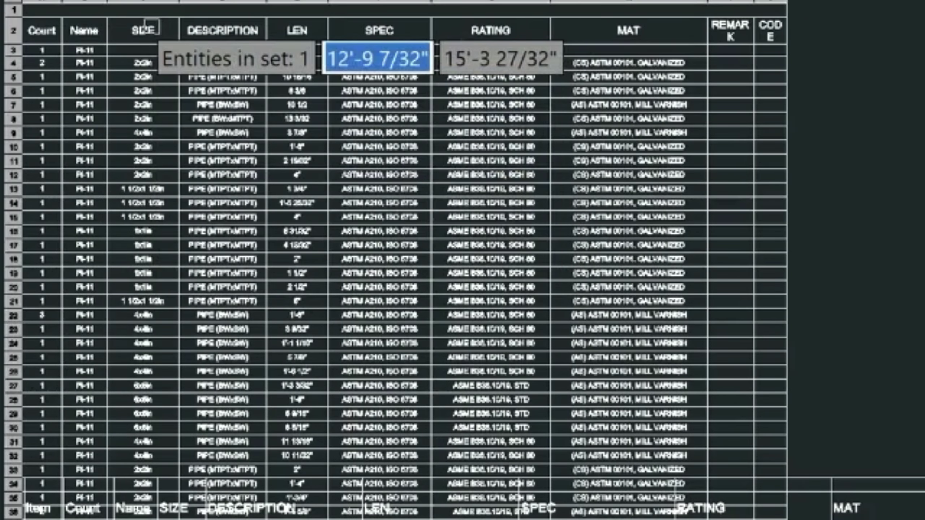
{"action": "key", "text": "Return"}
{"action": "left_click", "coordinate": [1, 236]}
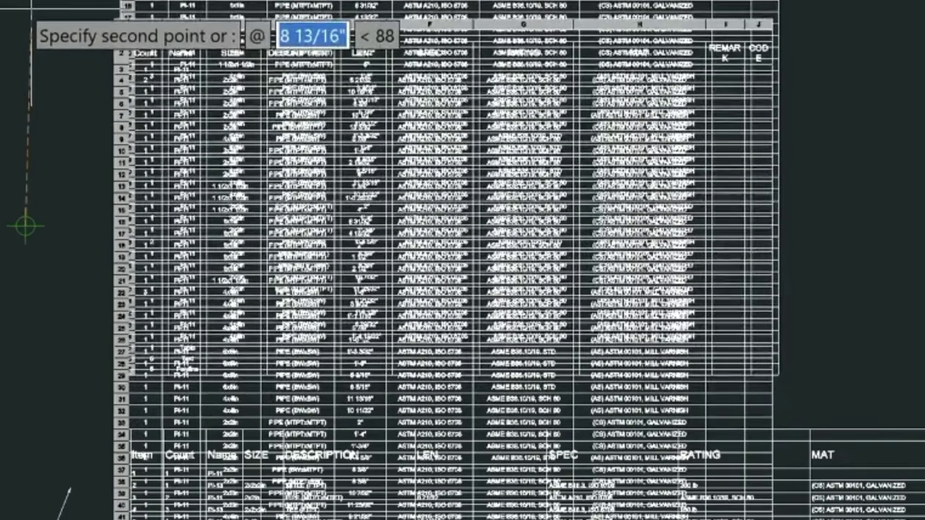
{"action": "left_click", "coordinate": [31, 8]}
{"action": "scroll", "coordinate": [31, 8], "scroll_direction": "up", "scroll_amount": 2}
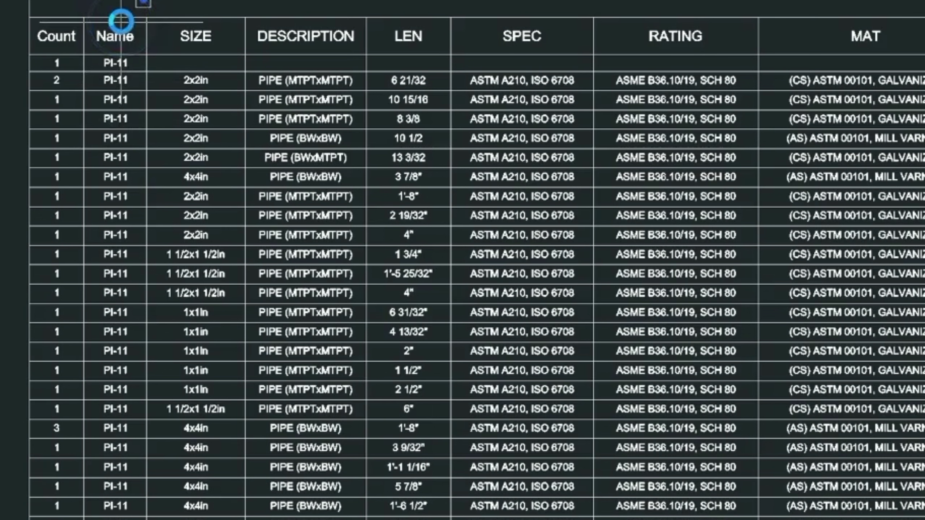
Step: Delete the Name column from the extracted table
{"action": "left_click", "coordinate": [116, 33]}
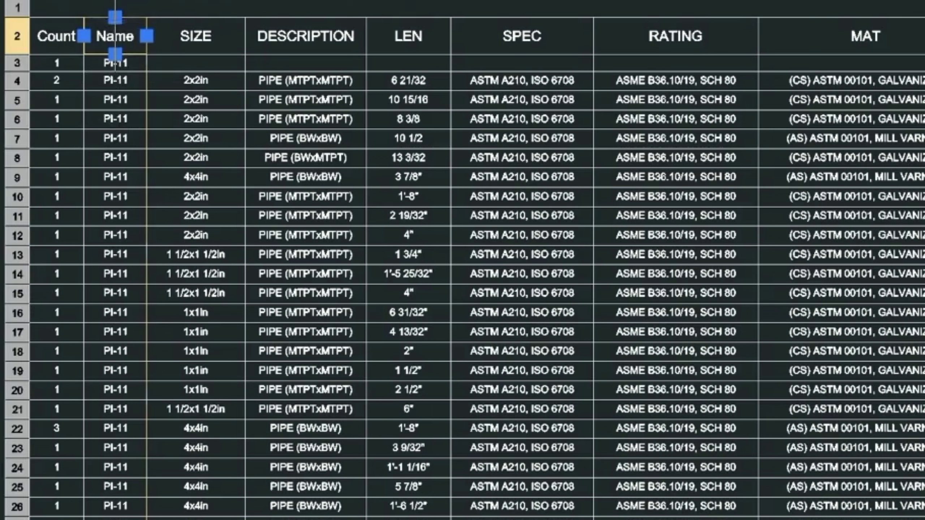
{"action": "key", "text": "ctrl+shift+Down"}
{"action": "left_click", "coordinate": [60, 2]}
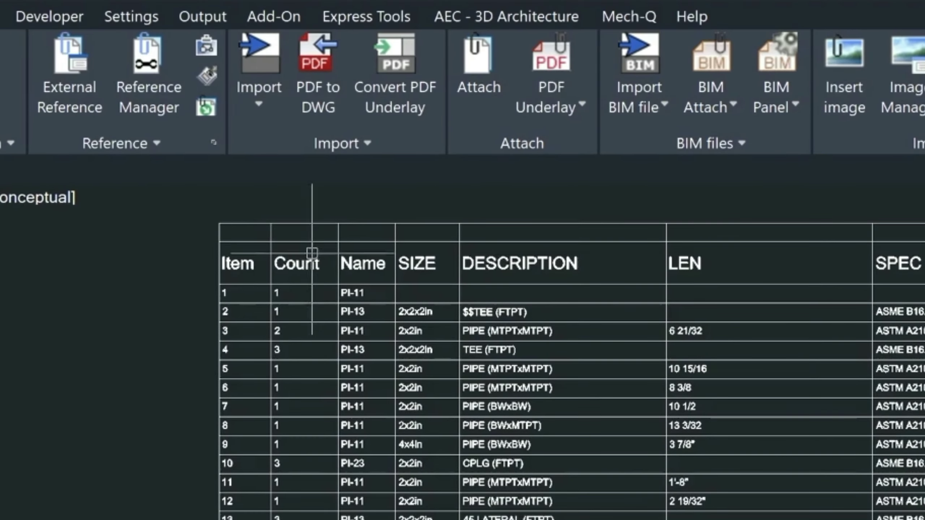
Step: Configure hexagon Numbered Markers with 5/16" text height, starting at 1
{"action": "left_click", "coordinate": [370, 20]}
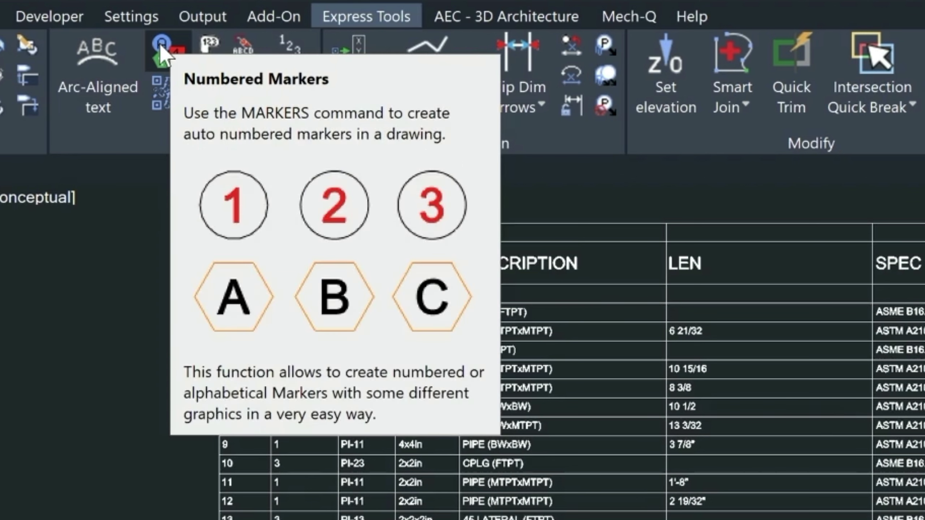
{"action": "left_click", "coordinate": [160, 45]}
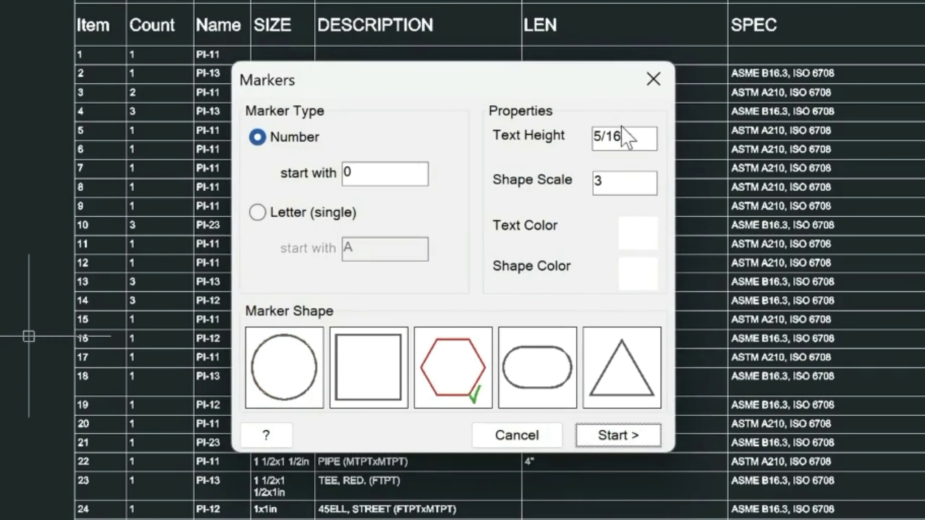
{"action": "double_click", "coordinate": [619, 137]}
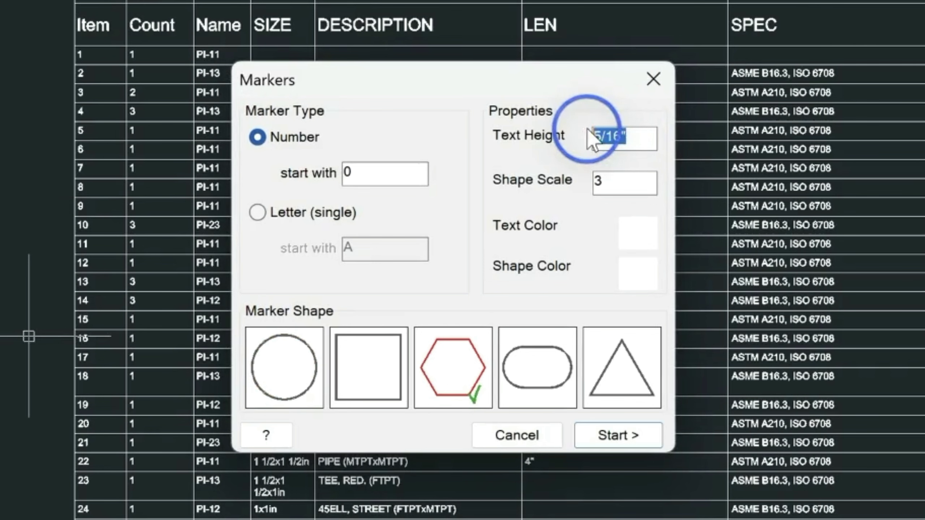
{"action": "type", "text": "5/16\""}
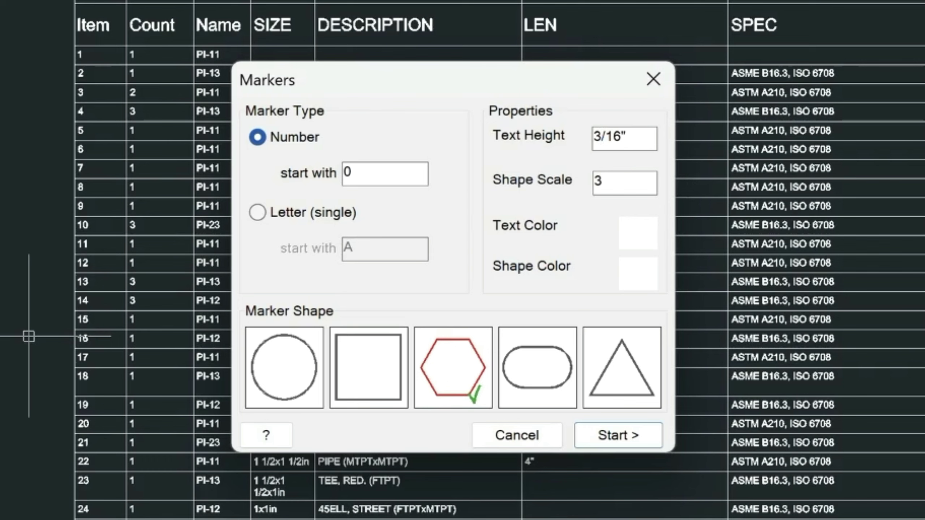
{"action": "double_click", "coordinate": [344, 174]}
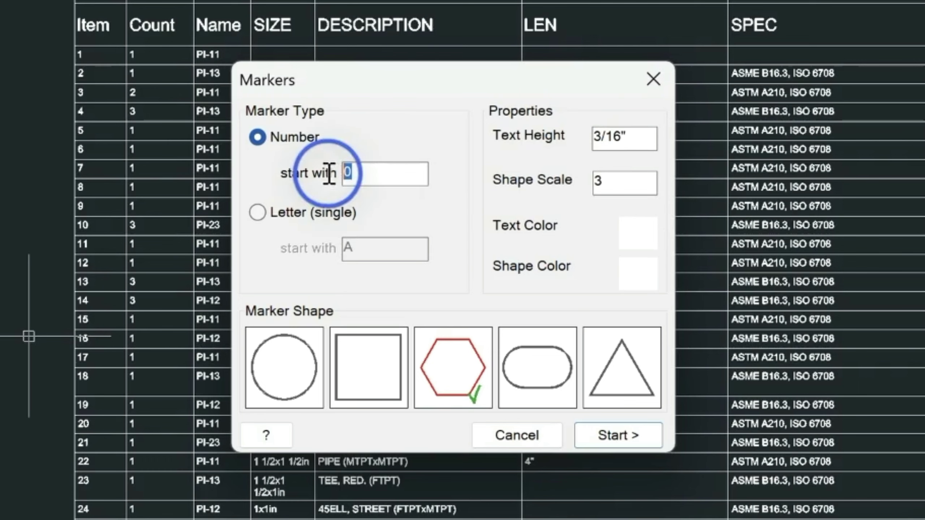
{"action": "type", "text": "1"}
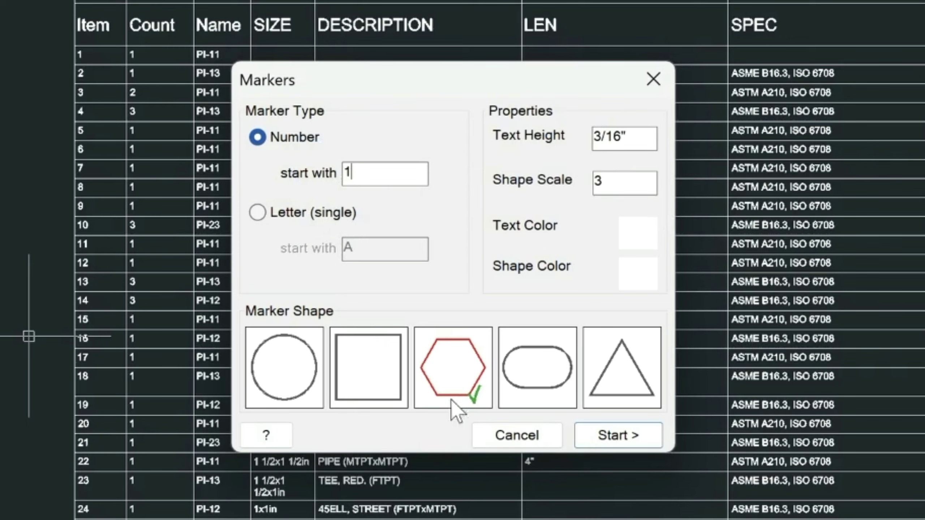
{"action": "left_click", "coordinate": [618, 439]}
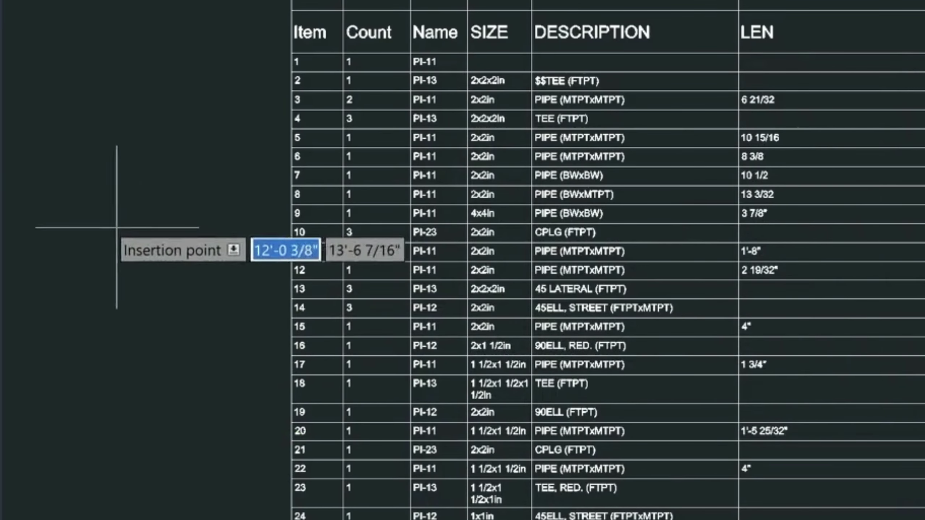
Step: Place five hexagon markers to the left of the BOM table
{"action": "left_click", "coordinate": [66, 197]}
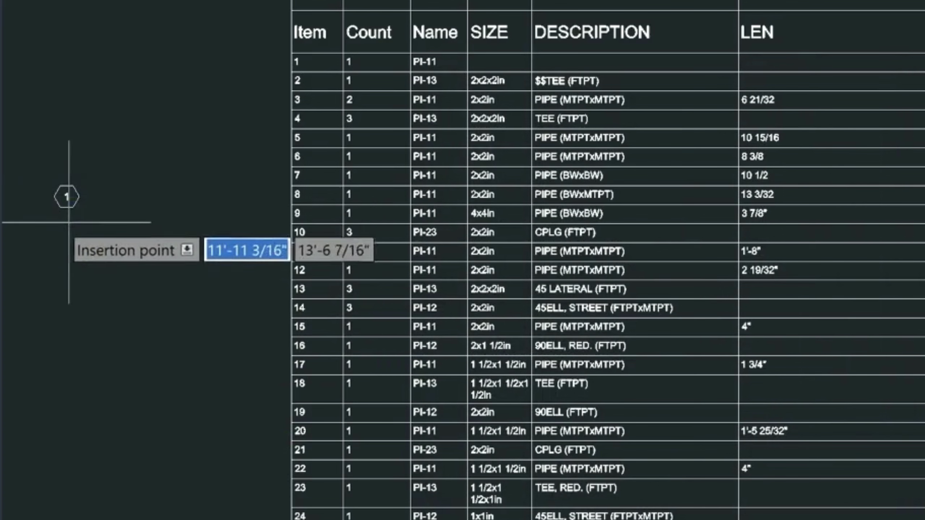
{"action": "left_click", "coordinate": [87, 272]}
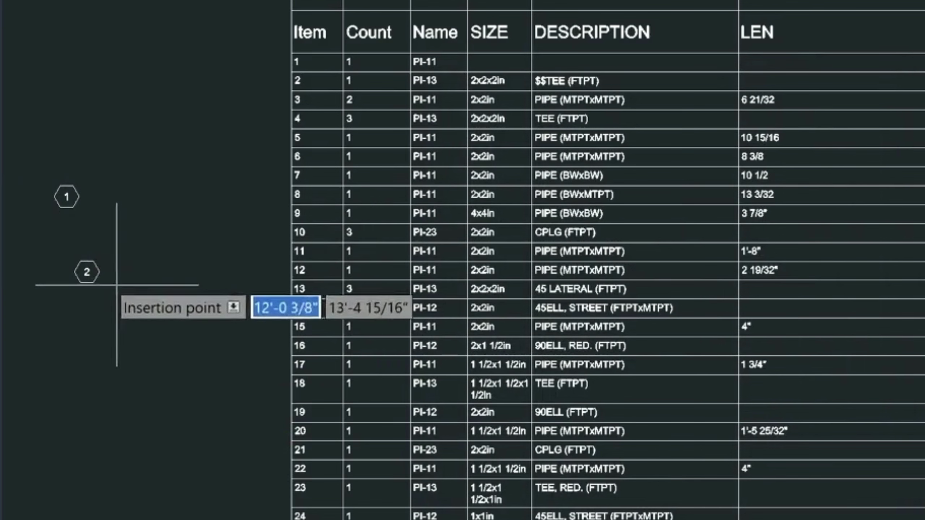
{"action": "left_click", "coordinate": [120, 343]}
{"action": "left_click", "coordinate": [161, 171]}
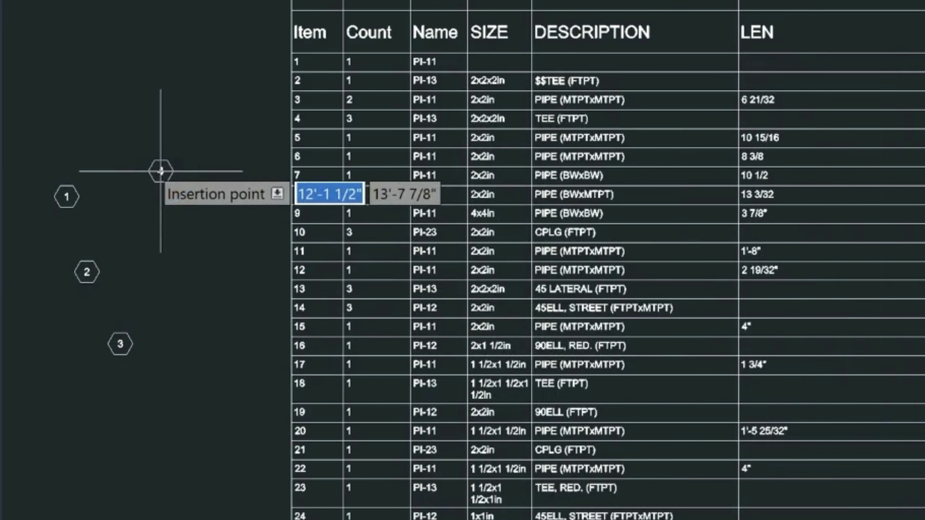
{"action": "left_click", "coordinate": [187, 269]}
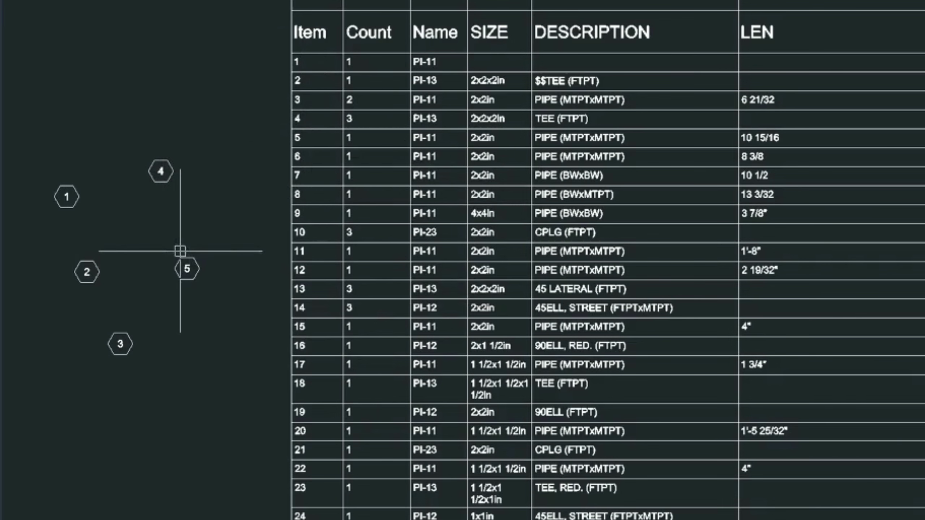
Step: Change the fifth marker's number from 5 to 6
{"action": "double_click", "coordinate": [187, 269]}
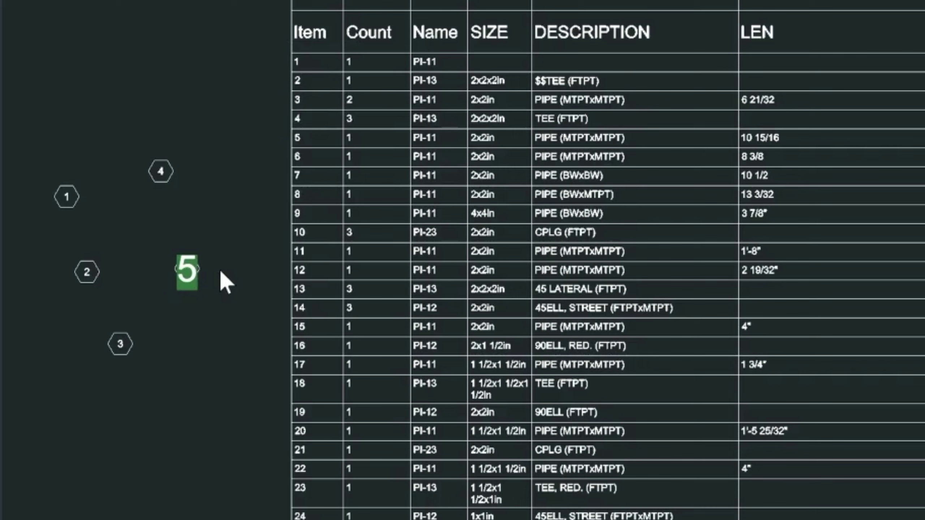
{"action": "type", "text": "6"}
{"action": "key", "text": "Return"}
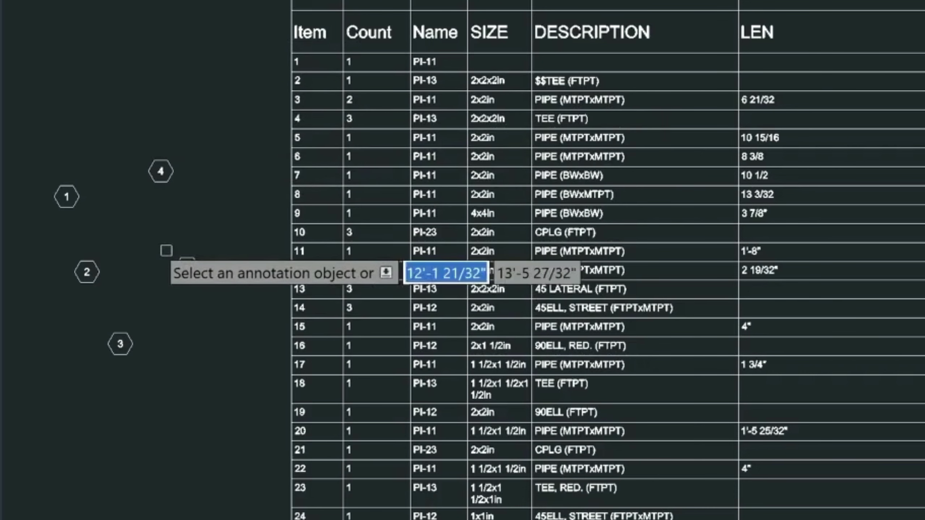
{"action": "key", "text": "Escape"}
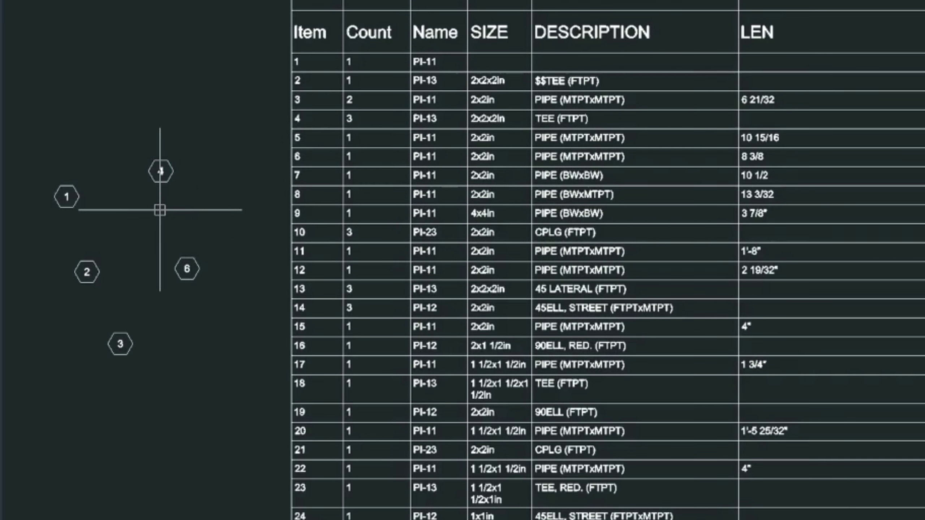
{"action": "type", "text": "mld"}
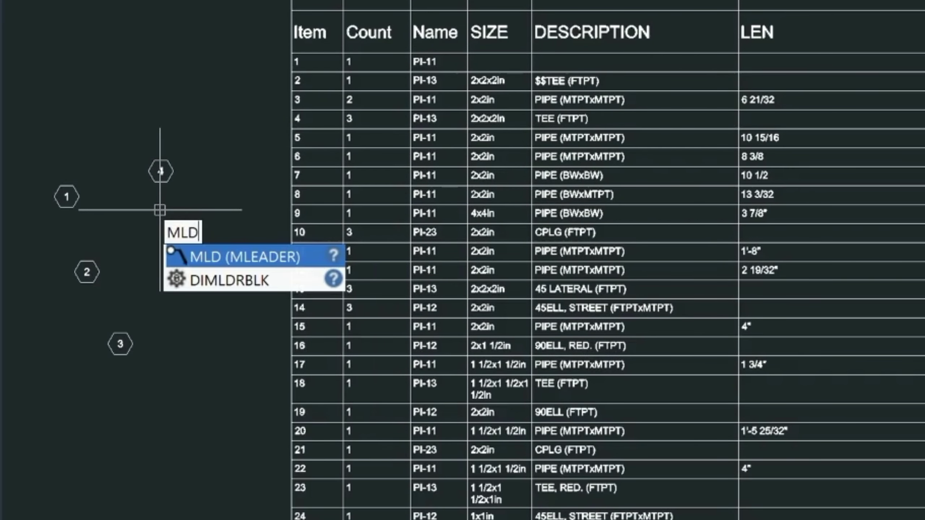
Step: Draw a multileader from marker 4, keeping landing-first placement after trying arrowhead-first
{"action": "key", "text": "Return"}
{"action": "left_click", "coordinate": [167, 159]}
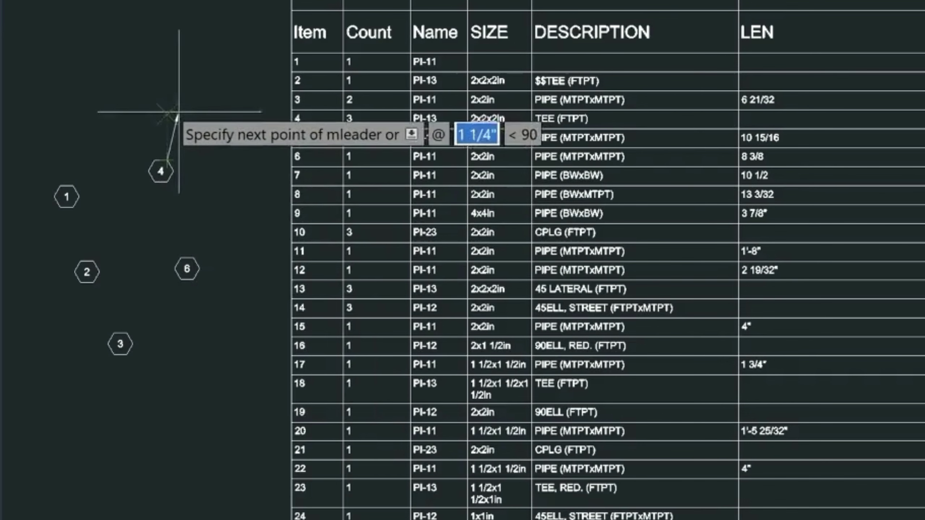
{"action": "left_click", "coordinate": [196, 85]}
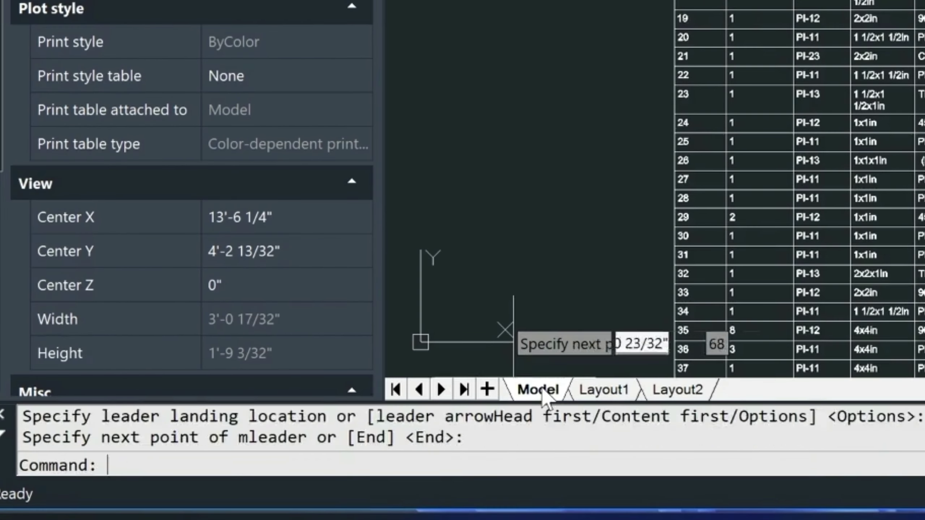
{"action": "key", "text": "Return"}
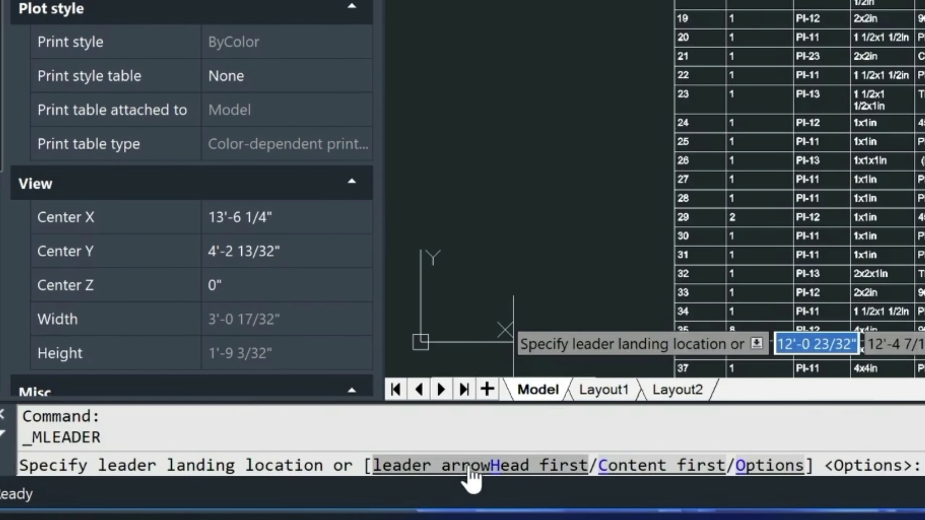
{"action": "left_click", "coordinate": [492, 470]}
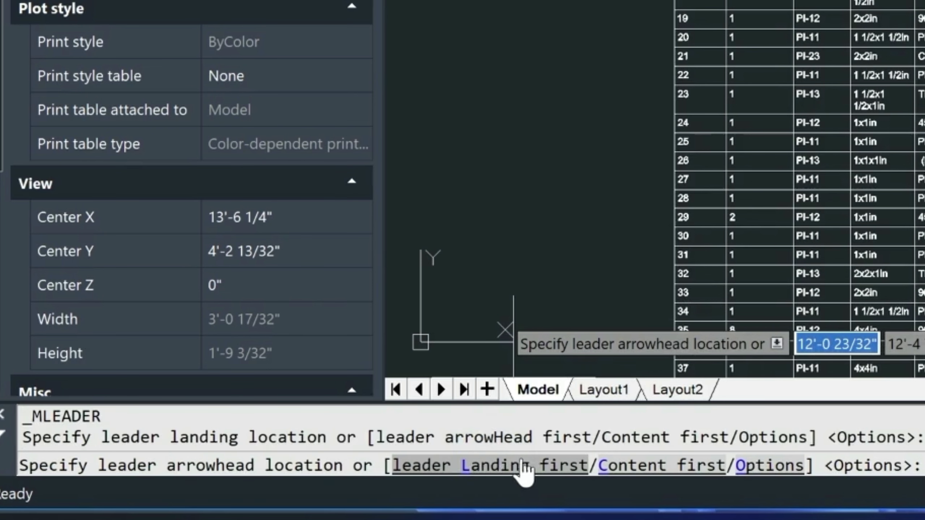
{"action": "left_click", "coordinate": [512, 469]}
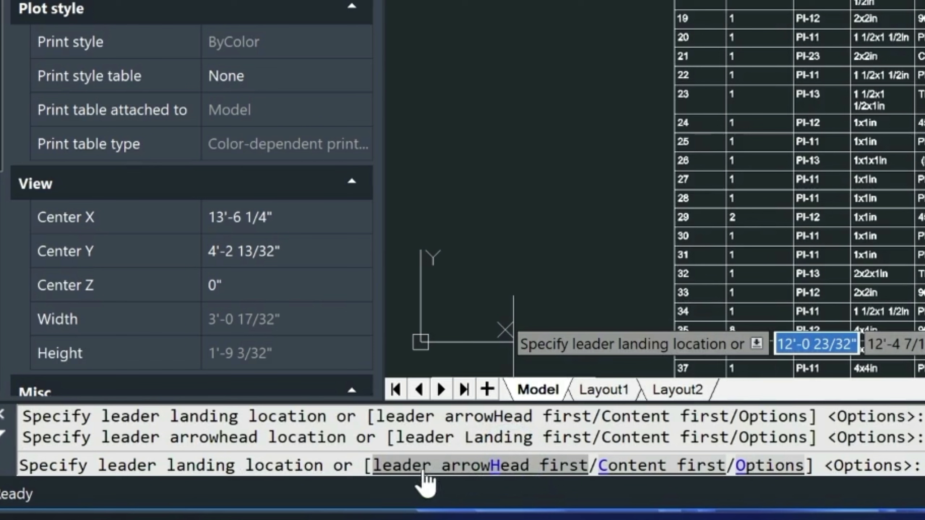
{"action": "left_click", "coordinate": [554, 262]}
{"action": "key", "text": "Escape"}
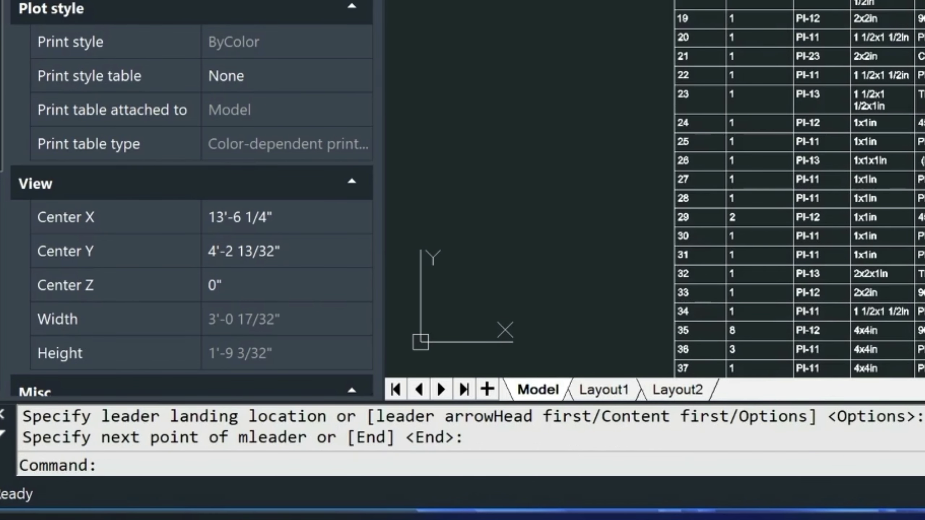